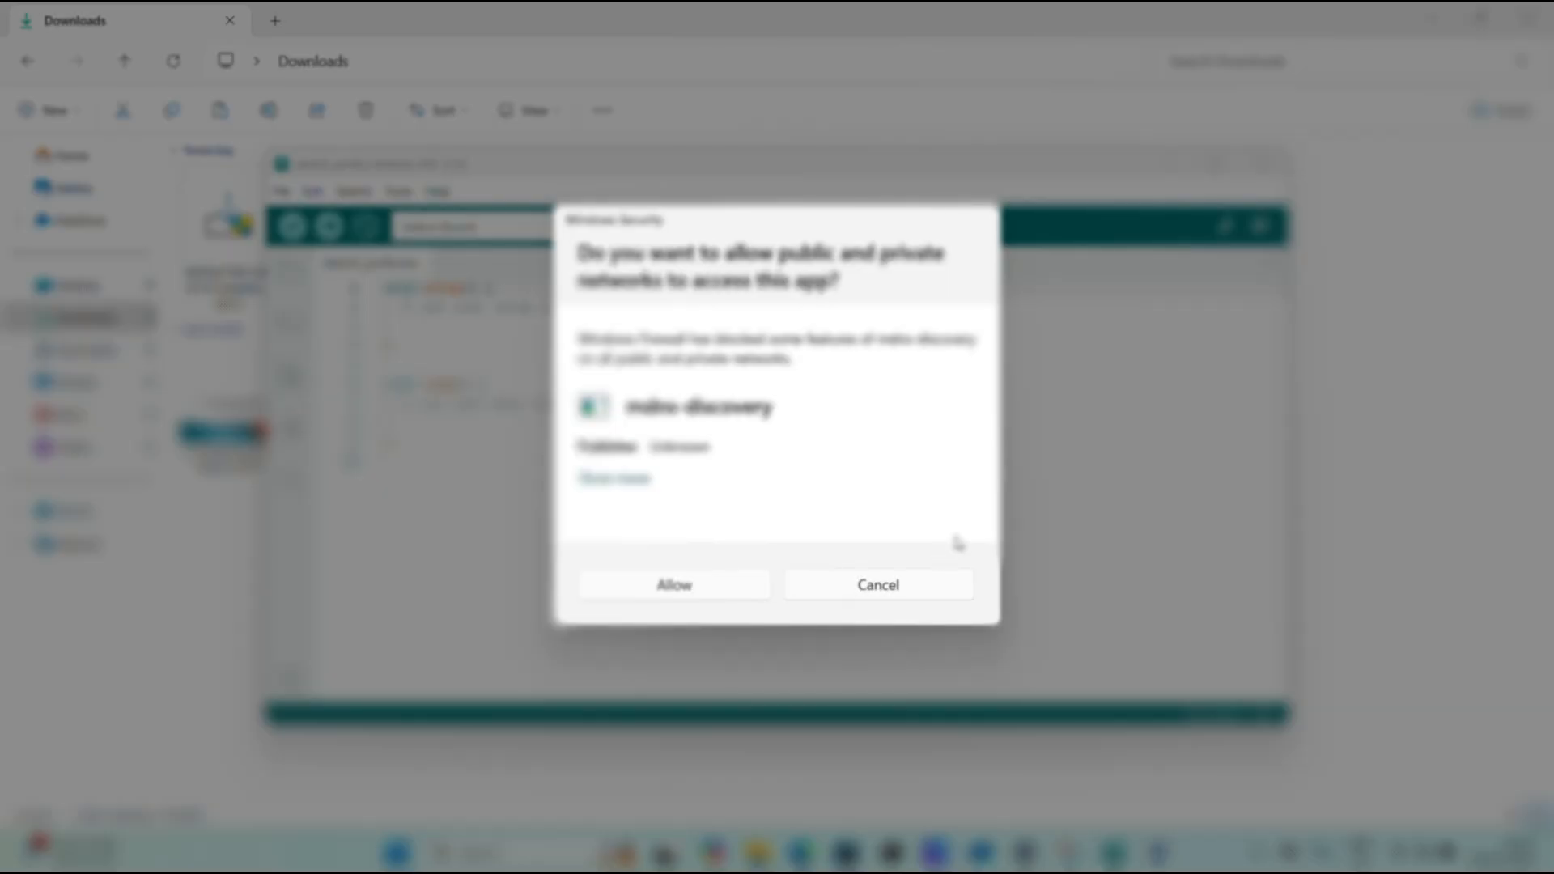
Step: Allow mdns-discovery and Arduino IDE to access public and private networks
click(698, 595)
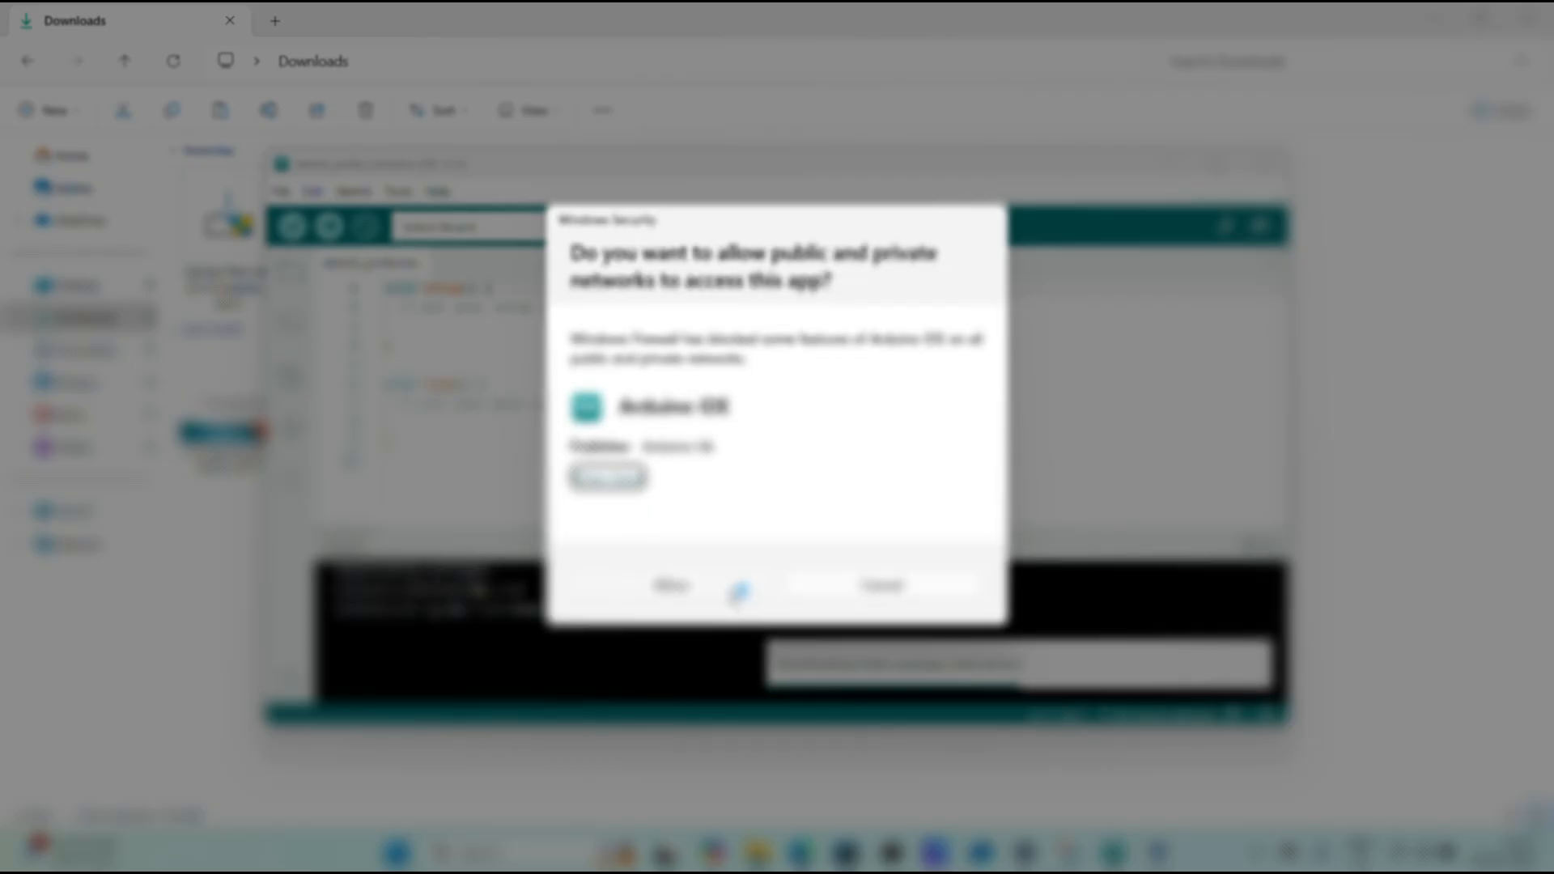
click(739, 594)
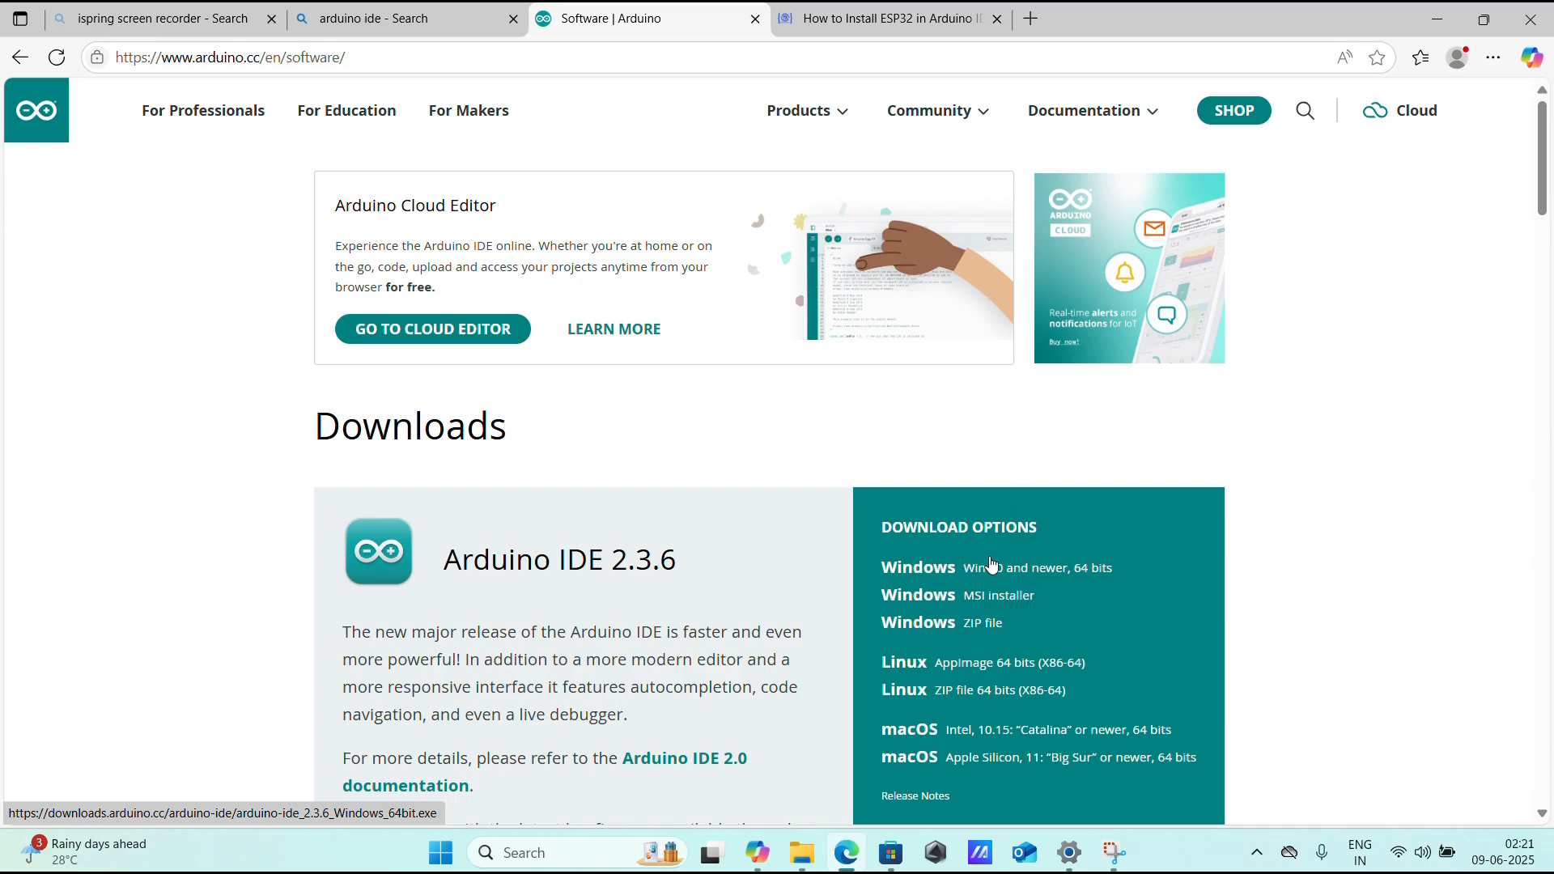
Step: Start downloading the Arduino IDE 2.3.6 installer for Windows 10 and newer, 64 bits, without donating or subscribing, and cancel the download
click(1023, 570)
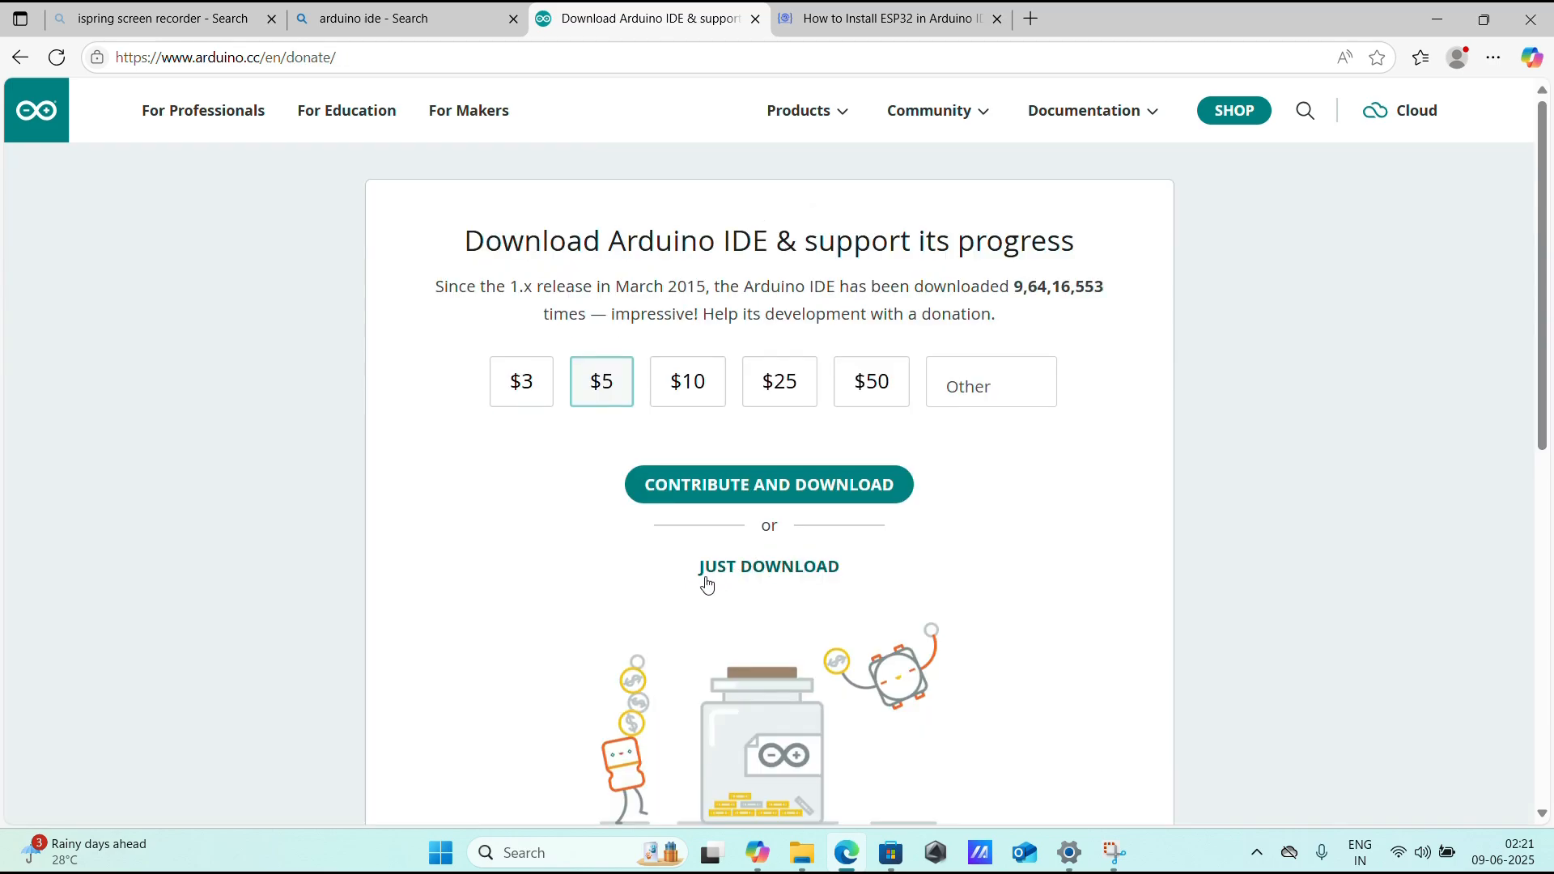
click(799, 583)
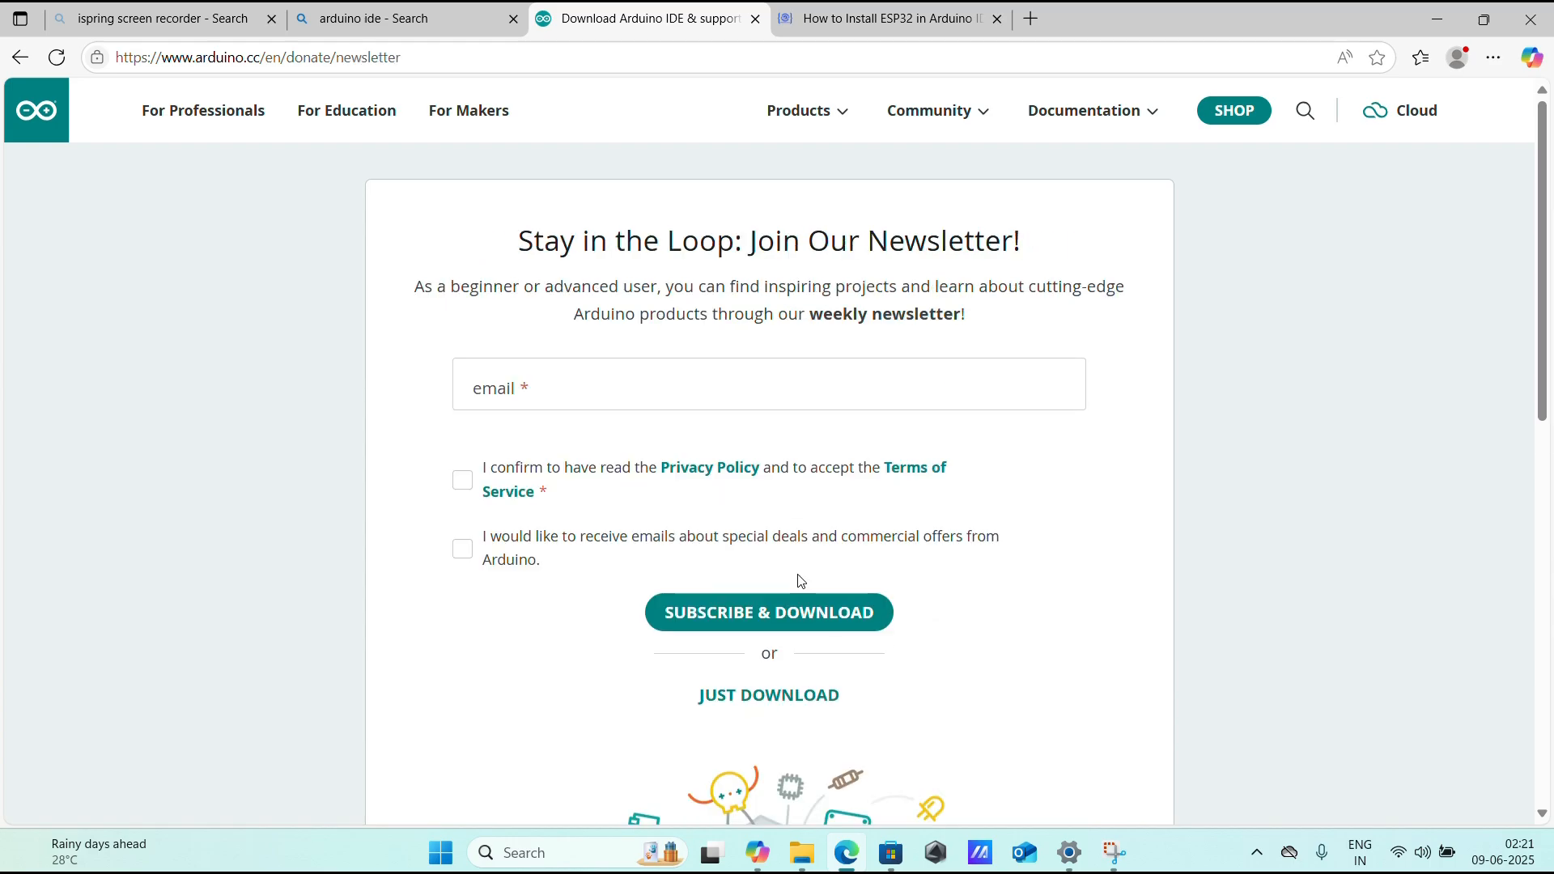
click(787, 695)
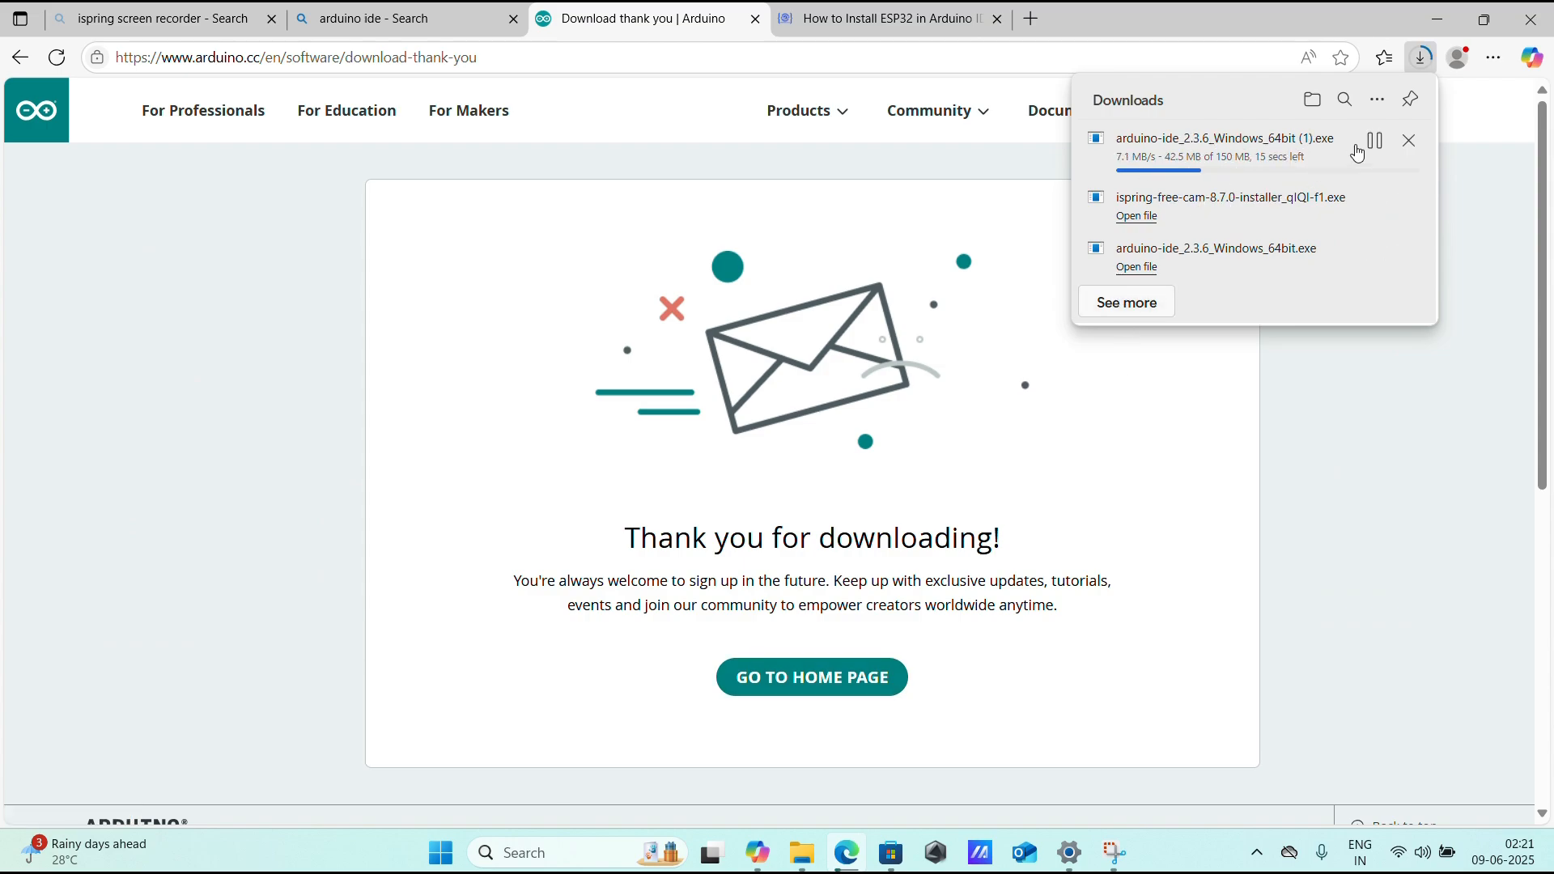
click(1412, 147)
Step: Open the Downloads folder and run the existing arduino-ide_2.3.6_Windows_64bit installer
click(1313, 99)
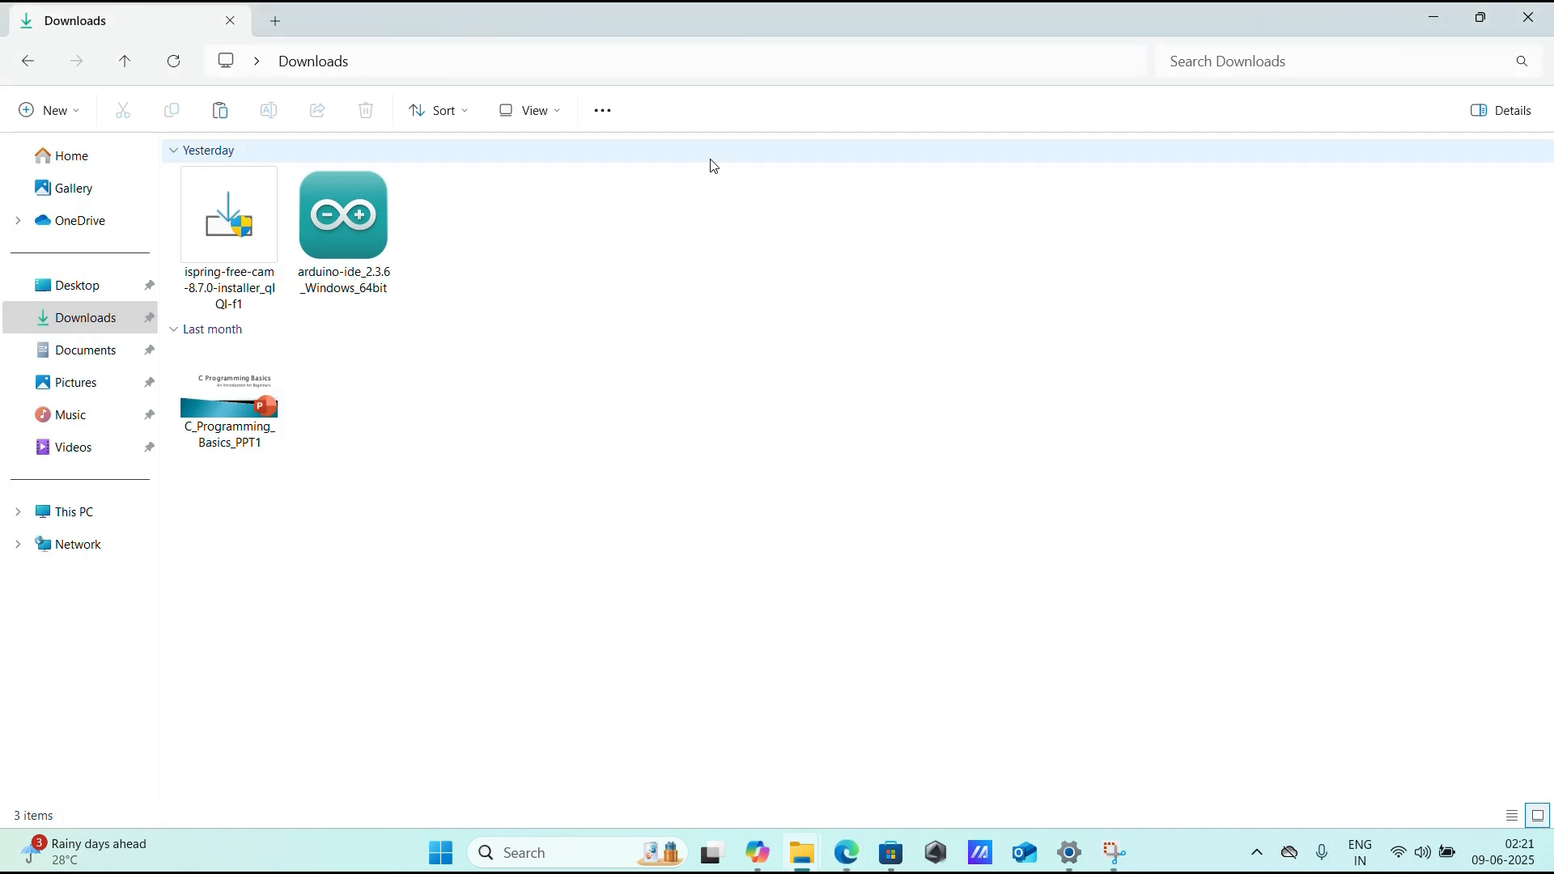
click(364, 245)
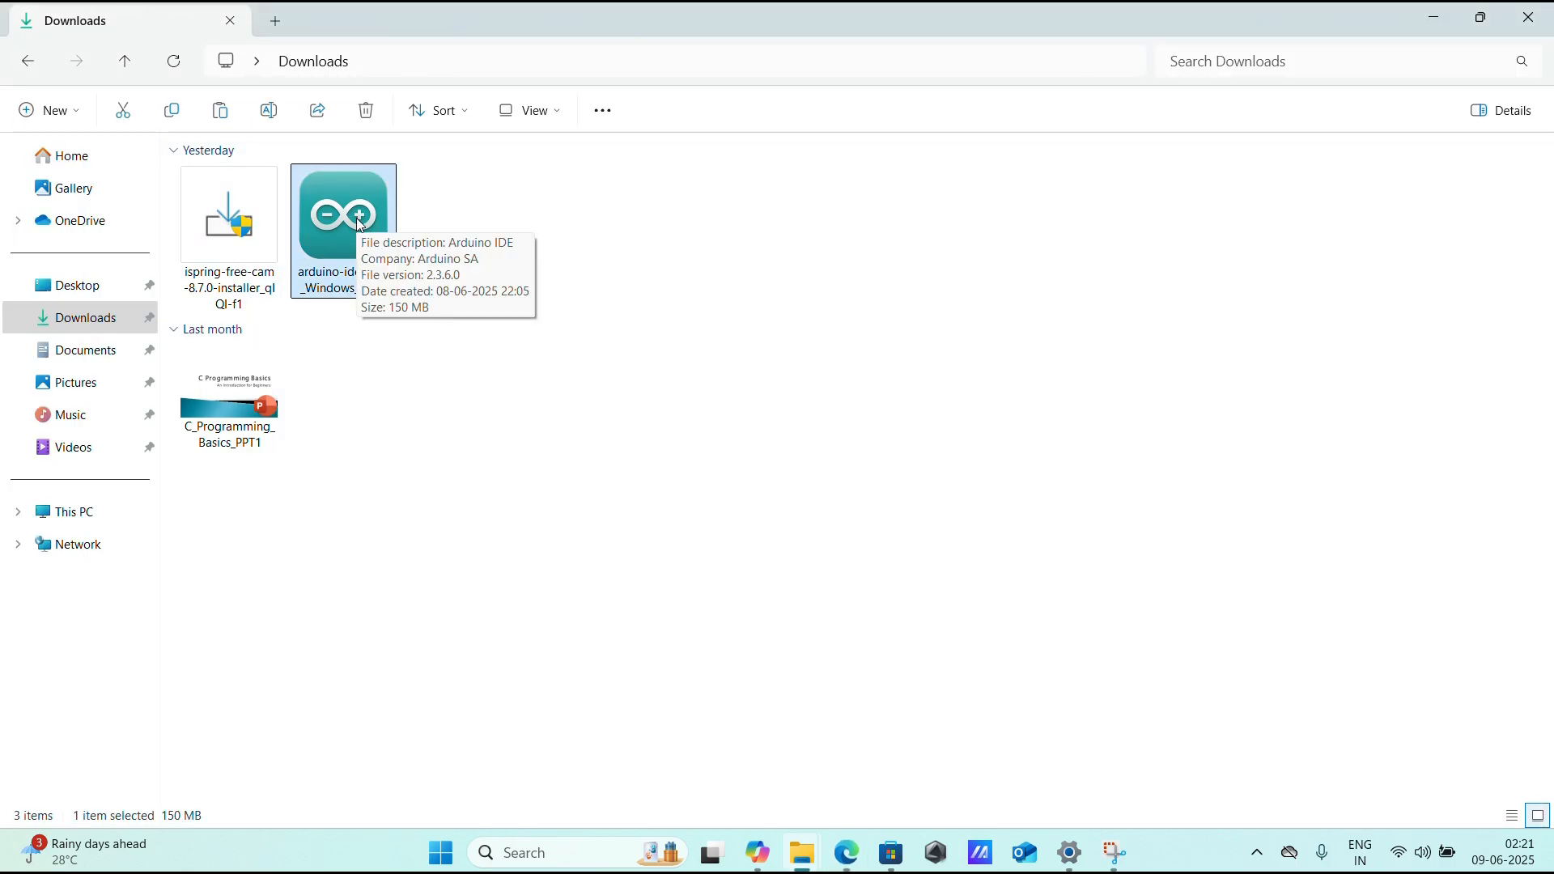
right_click(361, 226)
click(468, 298)
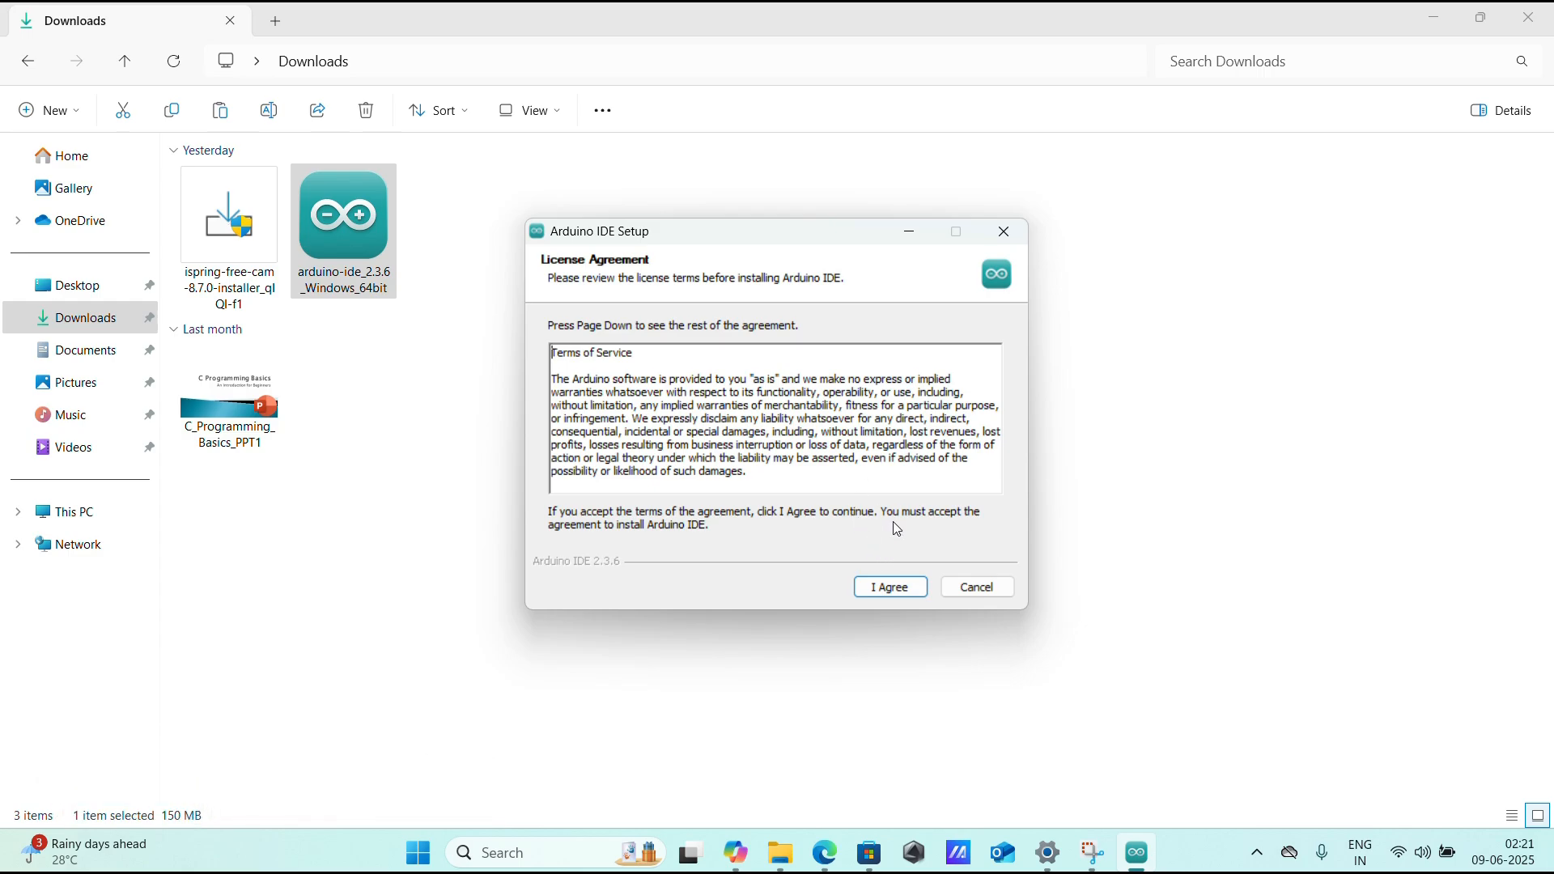
Step: Accept the license and install Arduino IDE for anyone who uses this computer, finishing the setup with Run Arduino IDE enabled
click(879, 585)
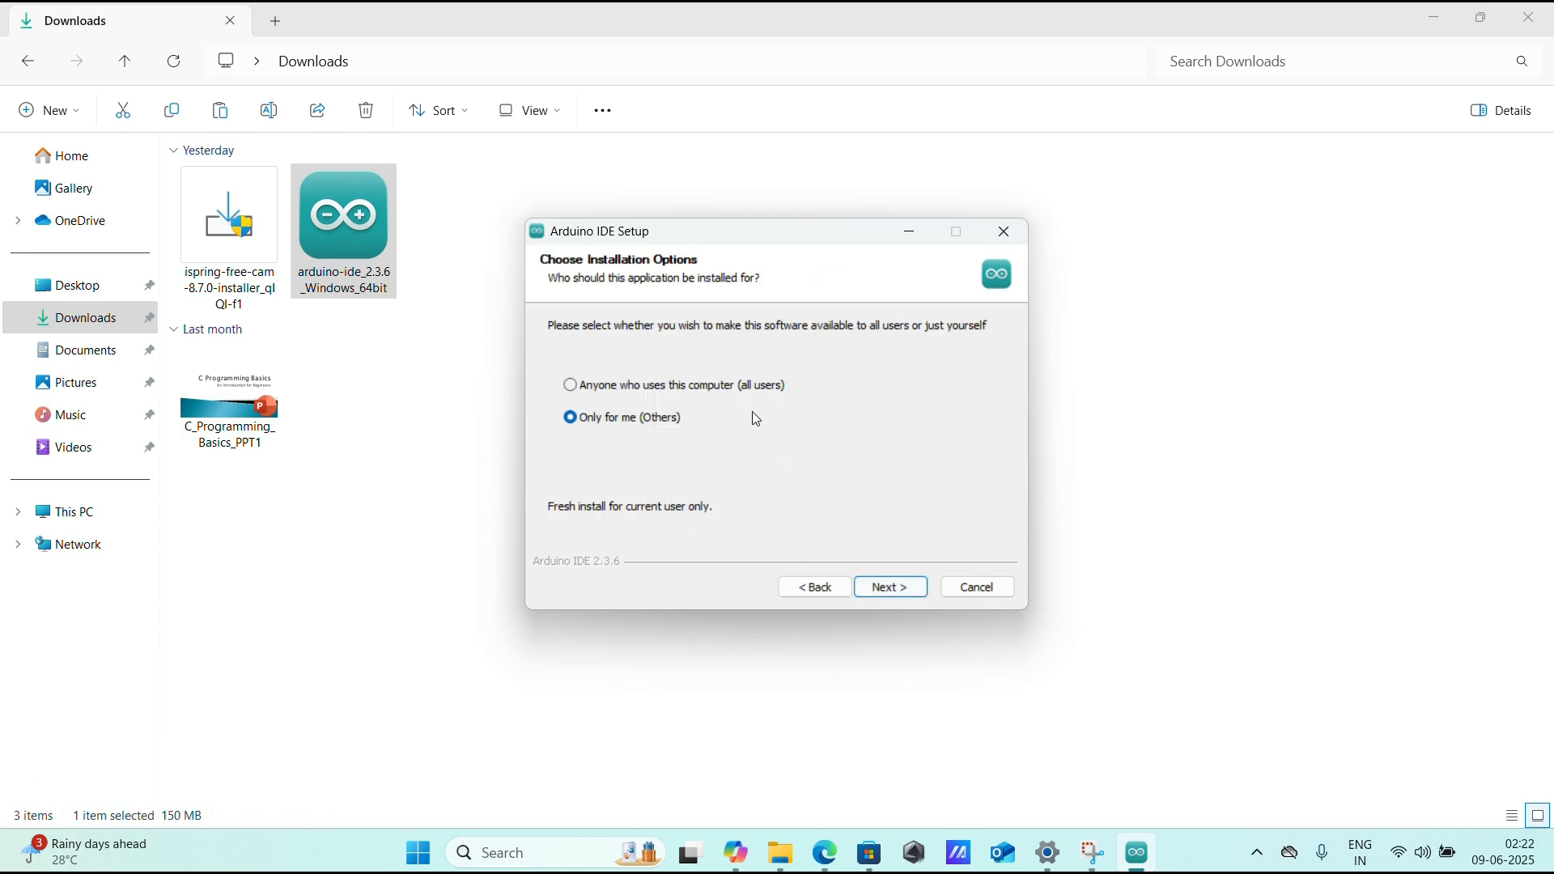
click(751, 390)
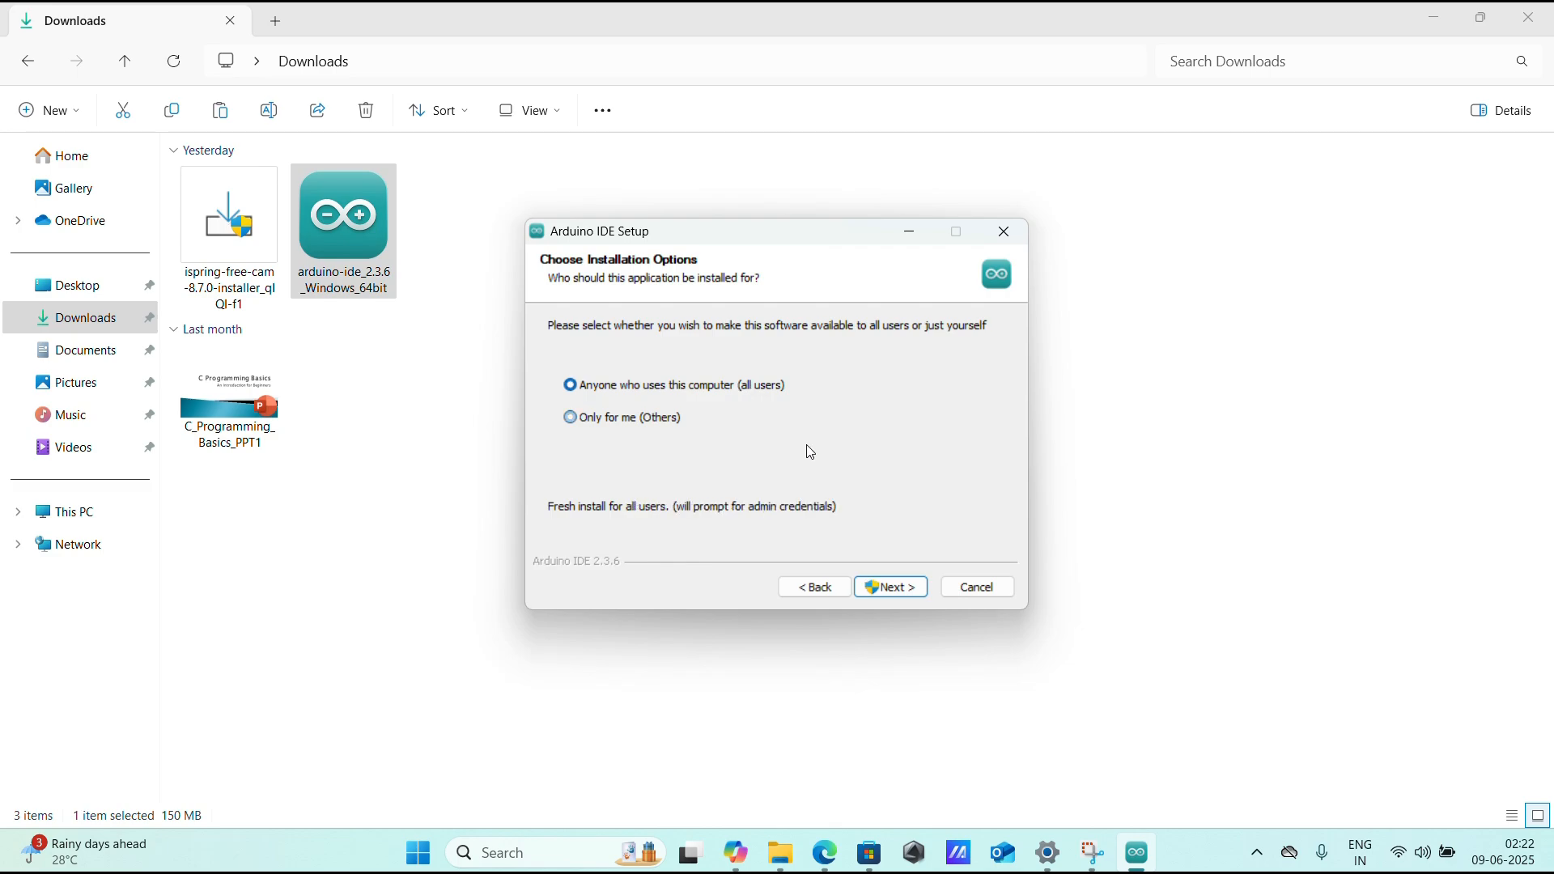
click(893, 588)
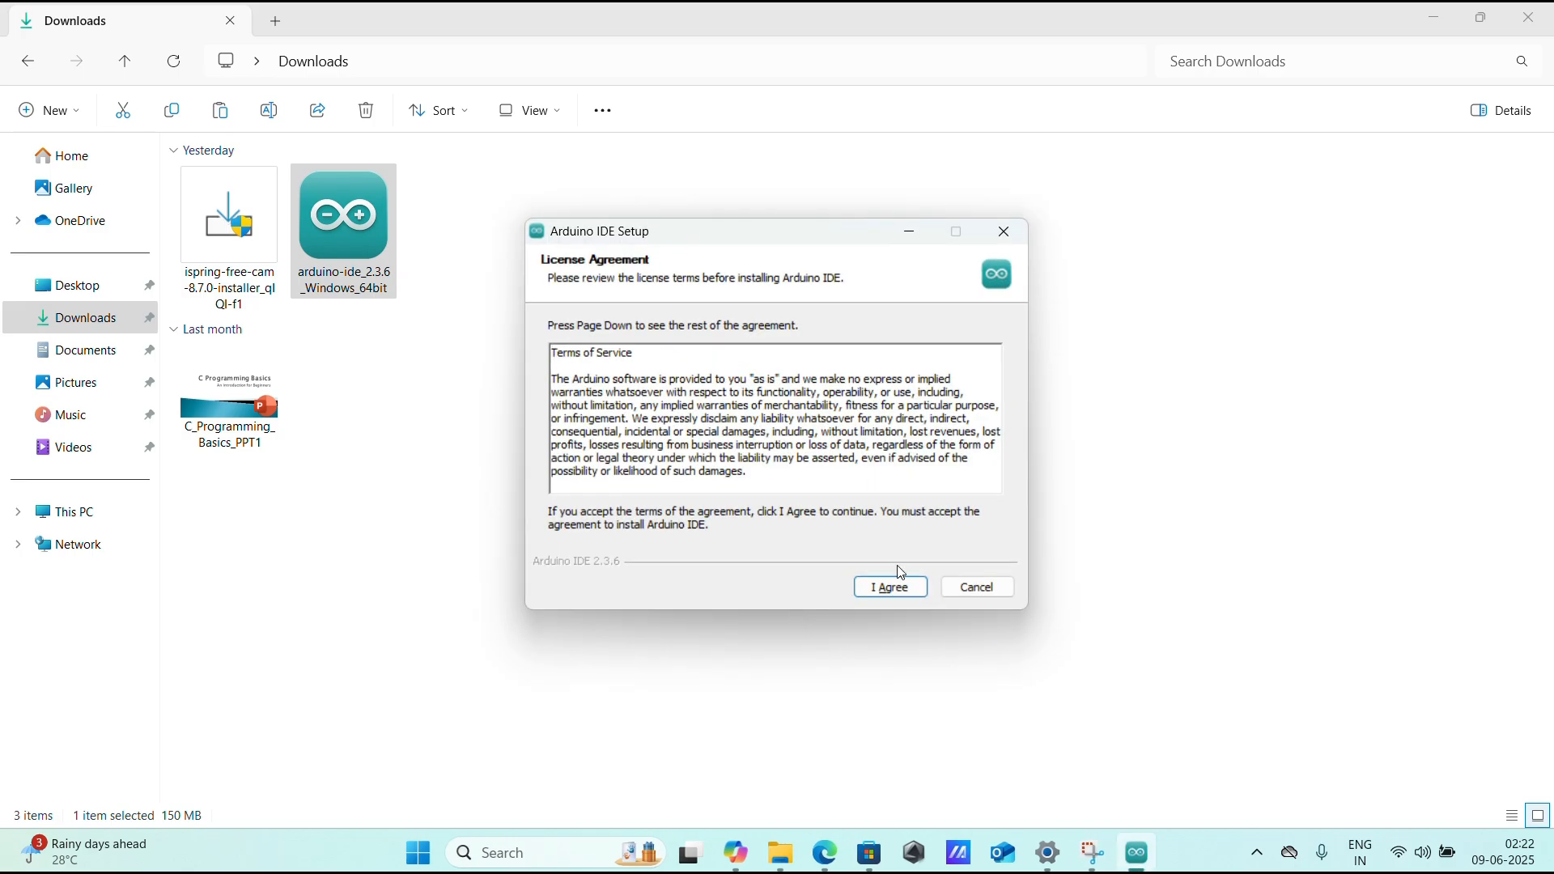
click(919, 590)
click(922, 591)
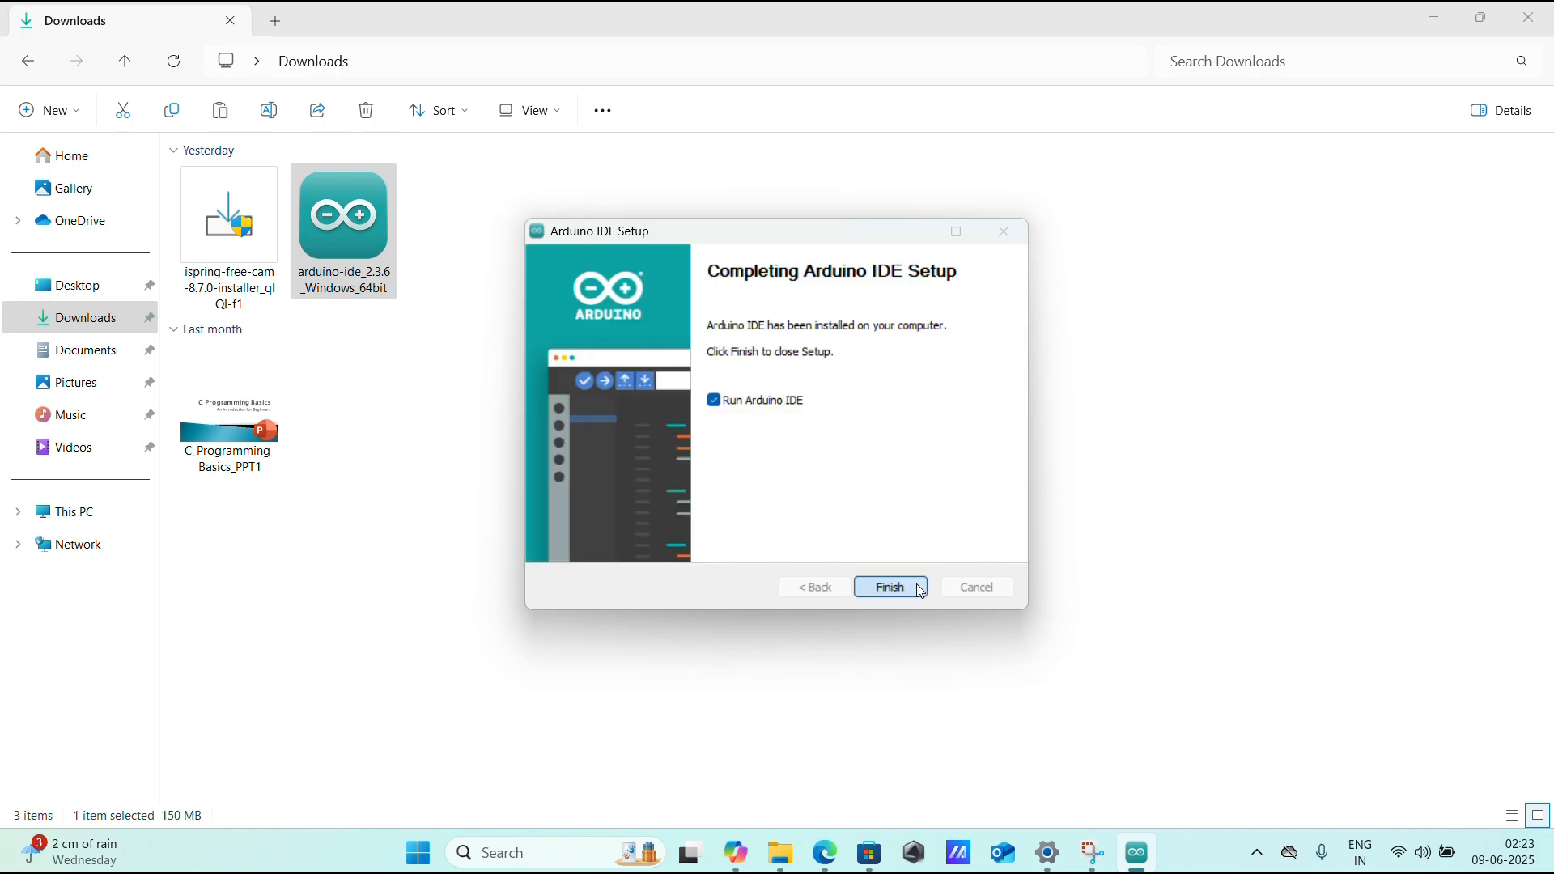
click(903, 596)
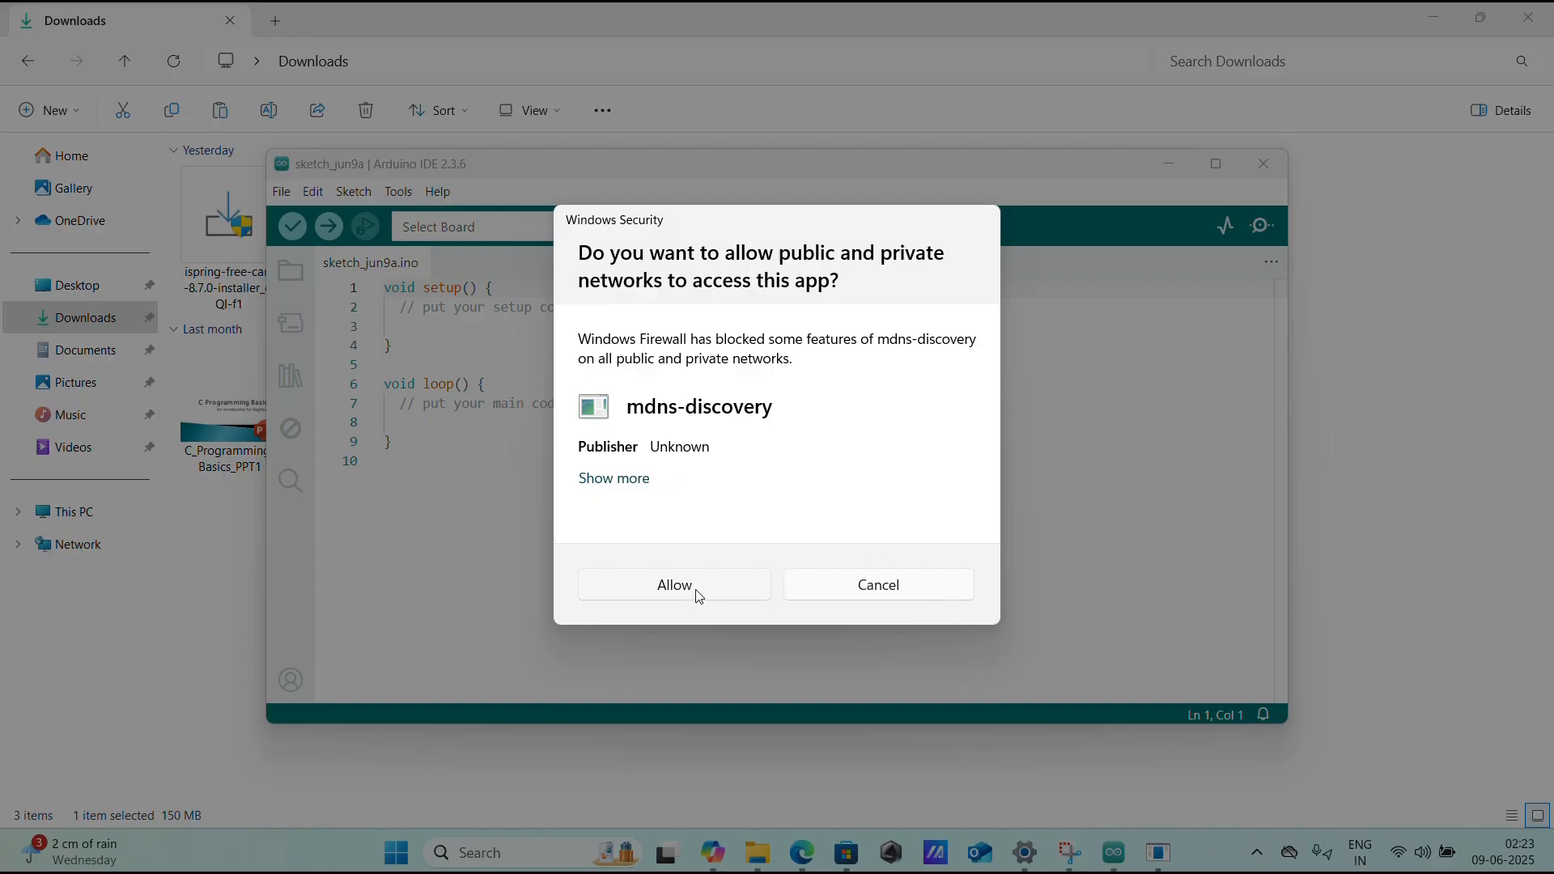
Step: Grant mdns-discovery and Arduino IDE public and private network access in the Windows Security prompts, and maximize the Arduino IDE window
click(699, 597)
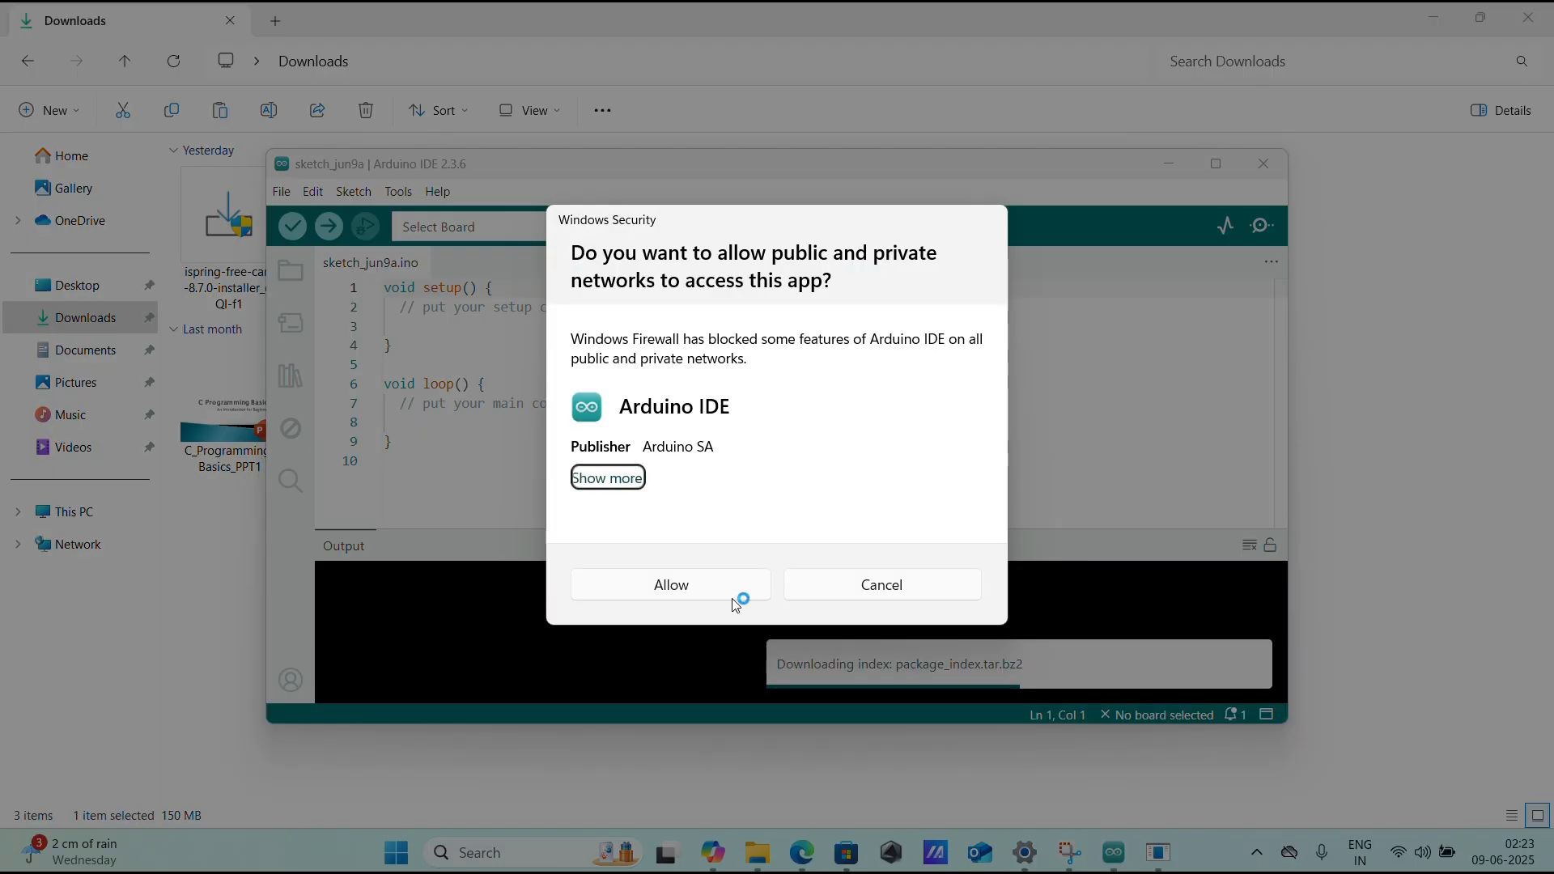
click(734, 596)
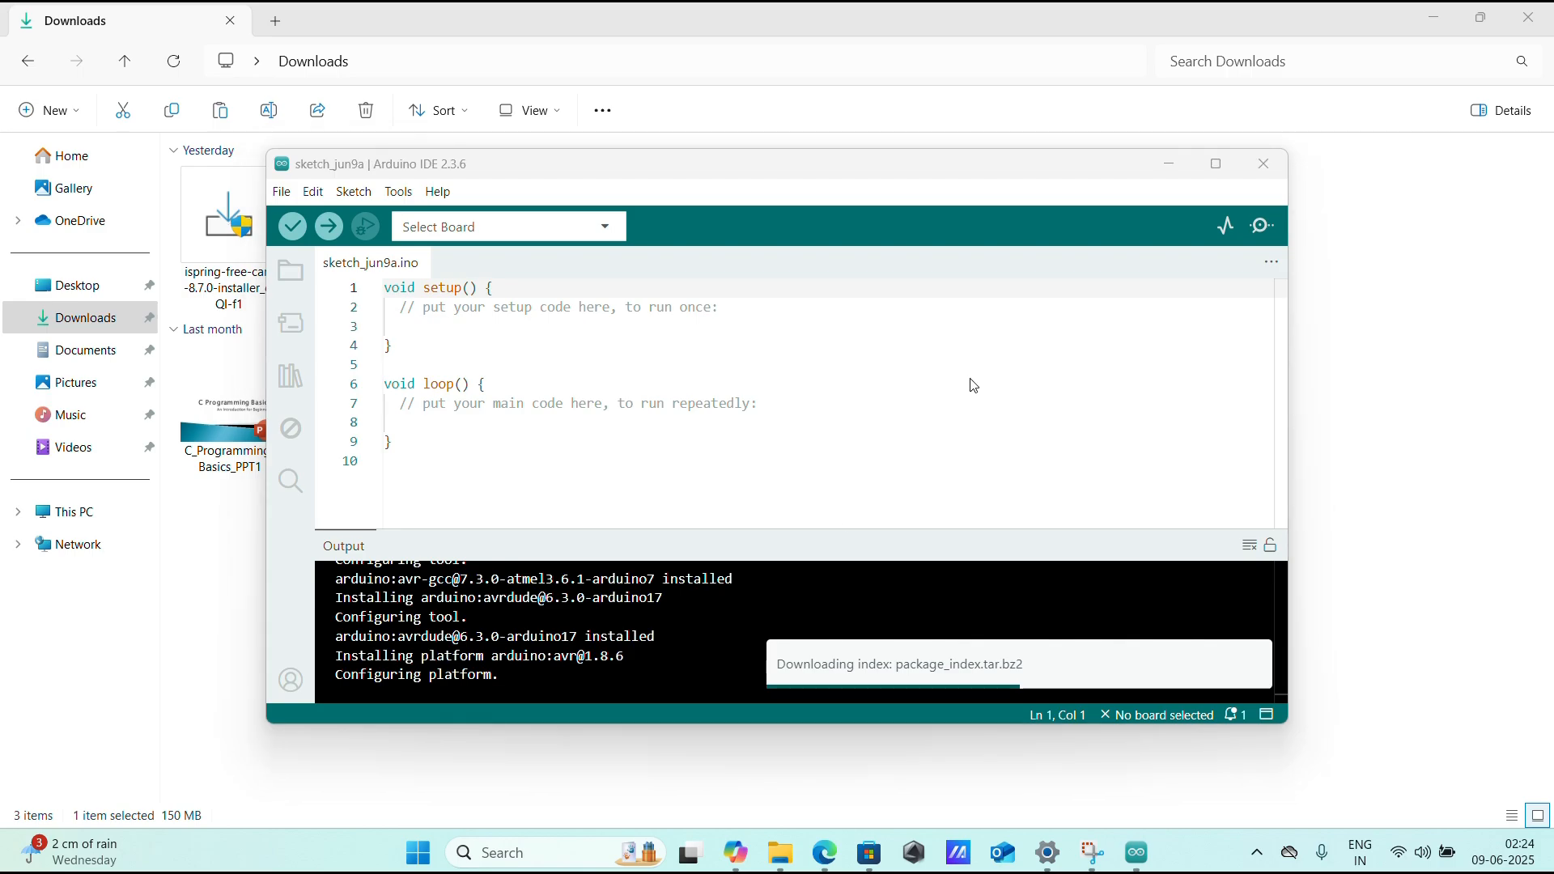
click(1228, 171)
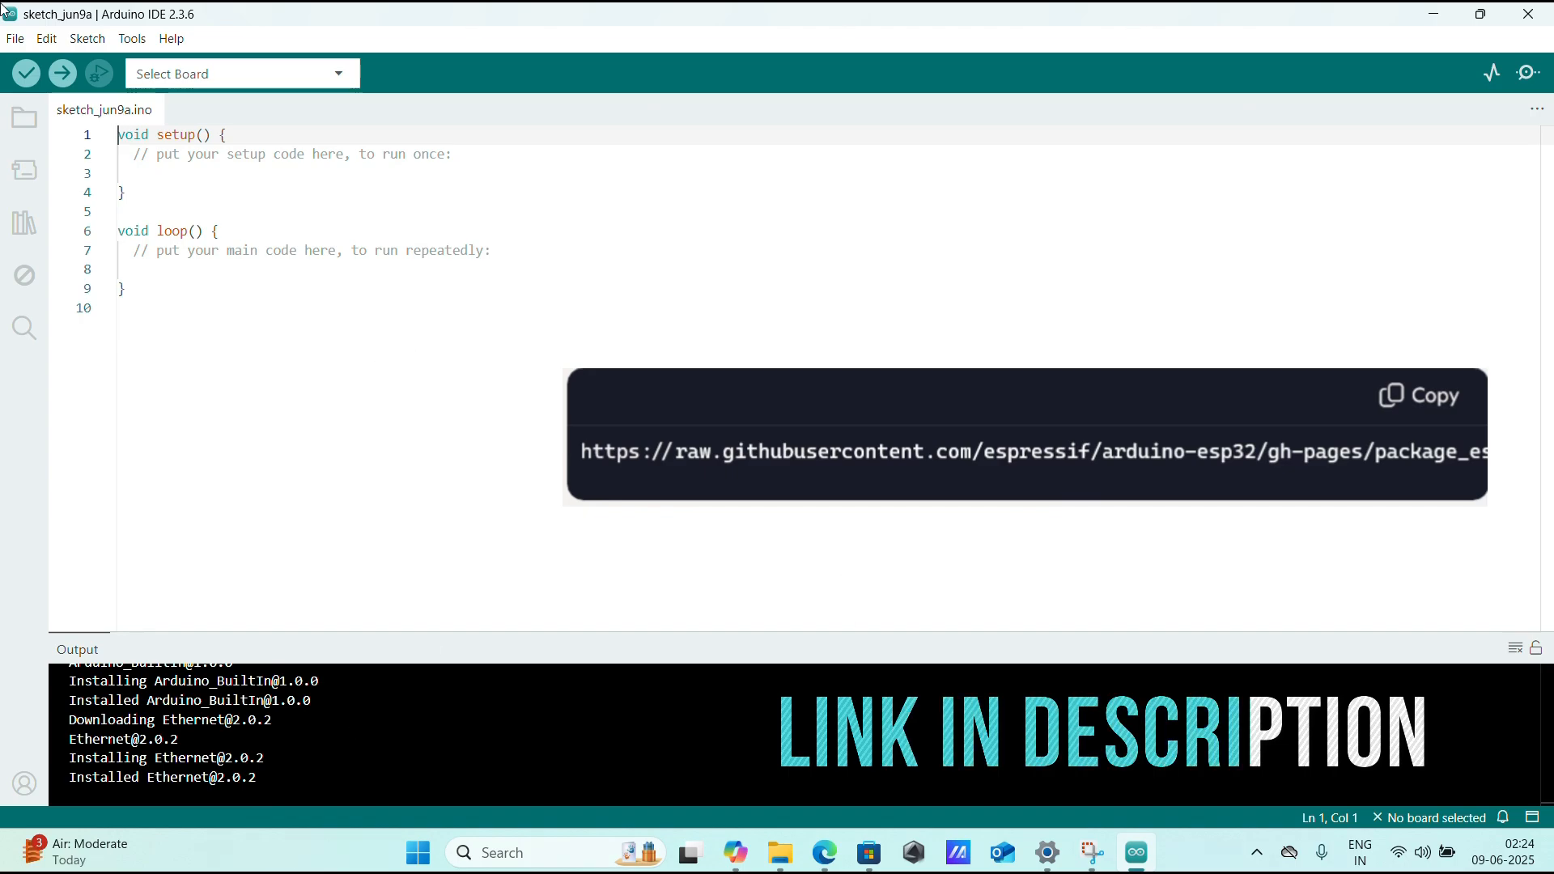
click(20, 42)
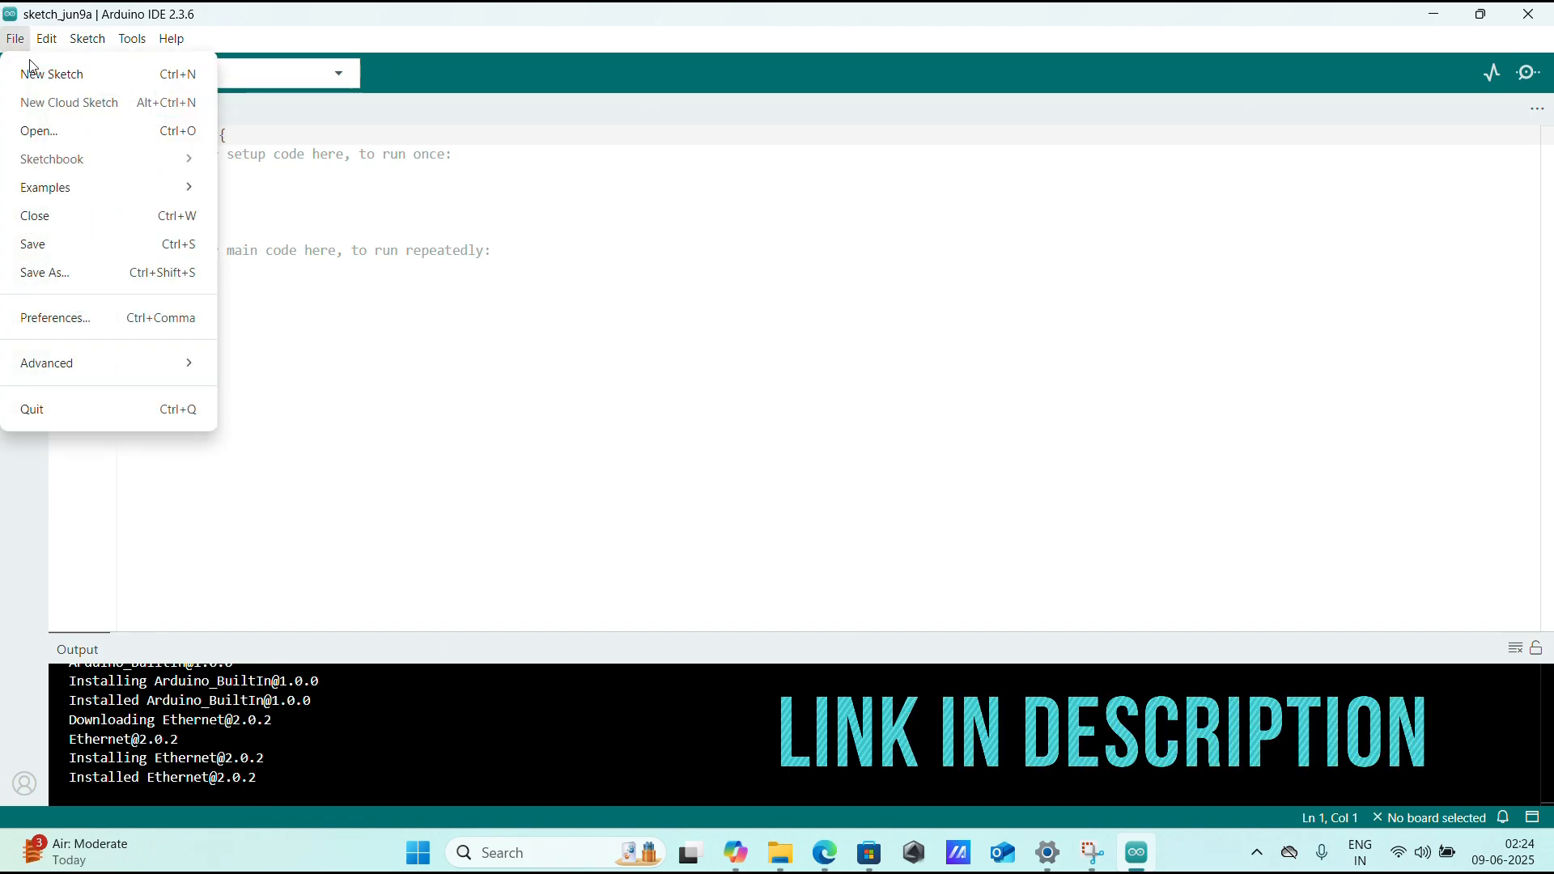
click(89, 316)
click(680, 573)
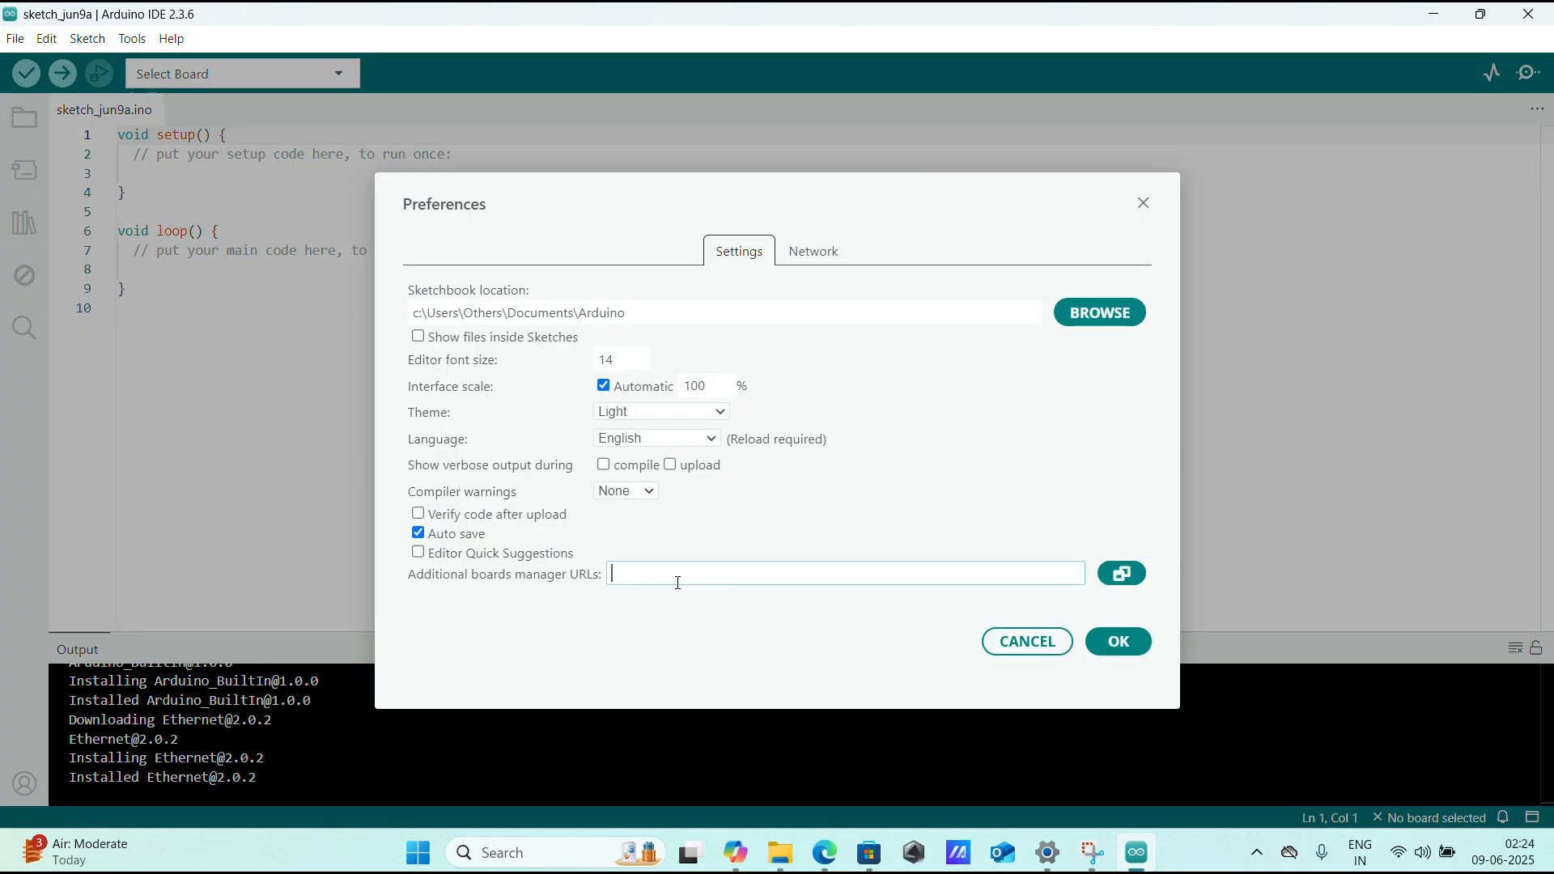
text(https://raw.githubusercontent.com/espressif/arduino-esp32/gh-pages/package_esp32_index.json)
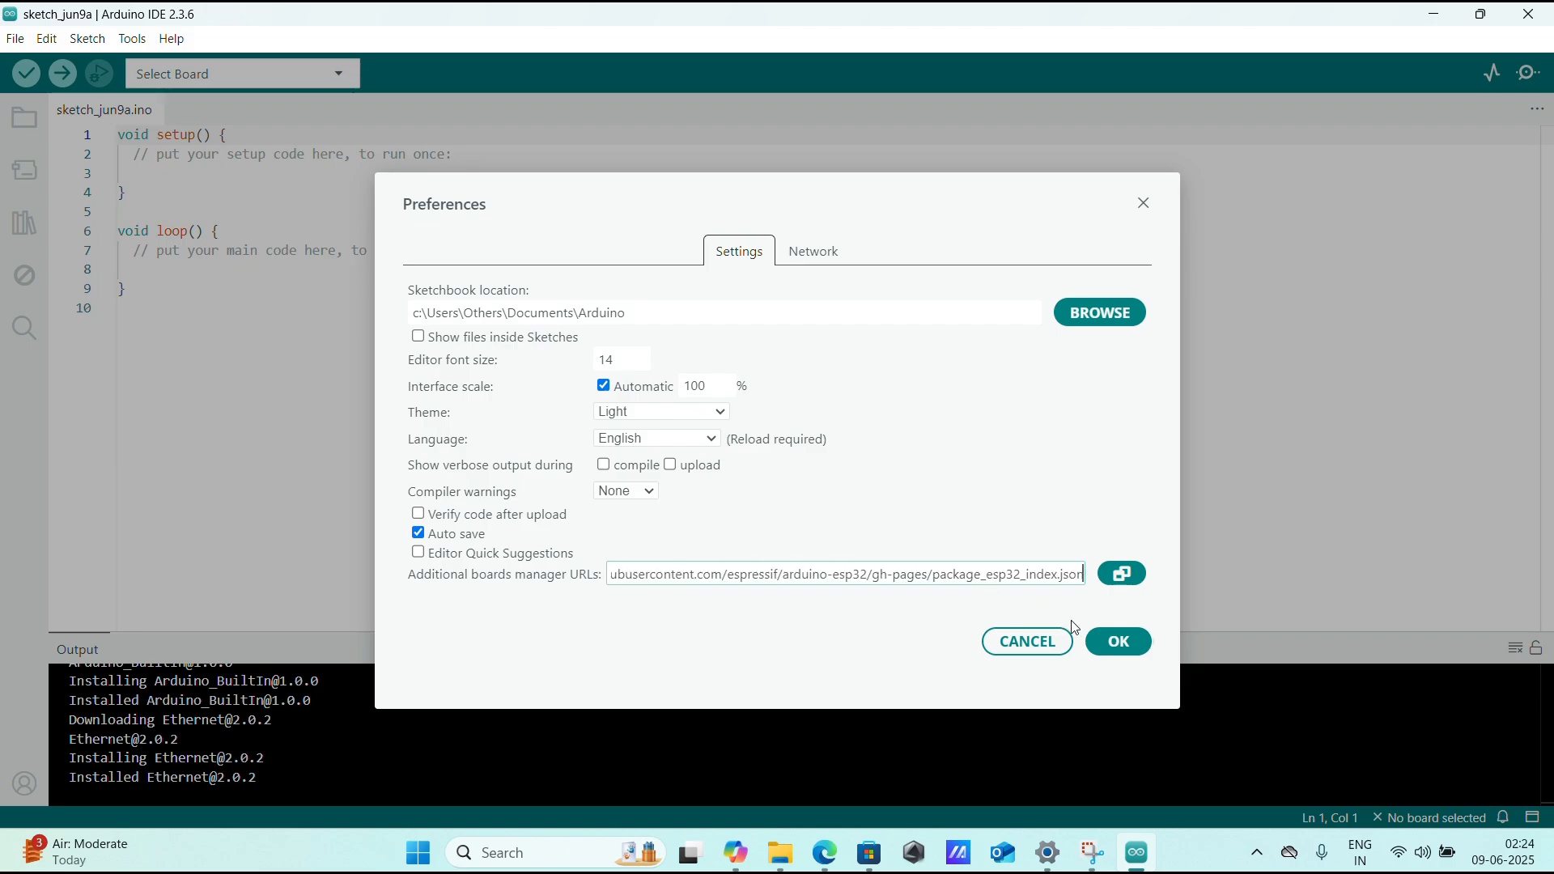
click(1121, 644)
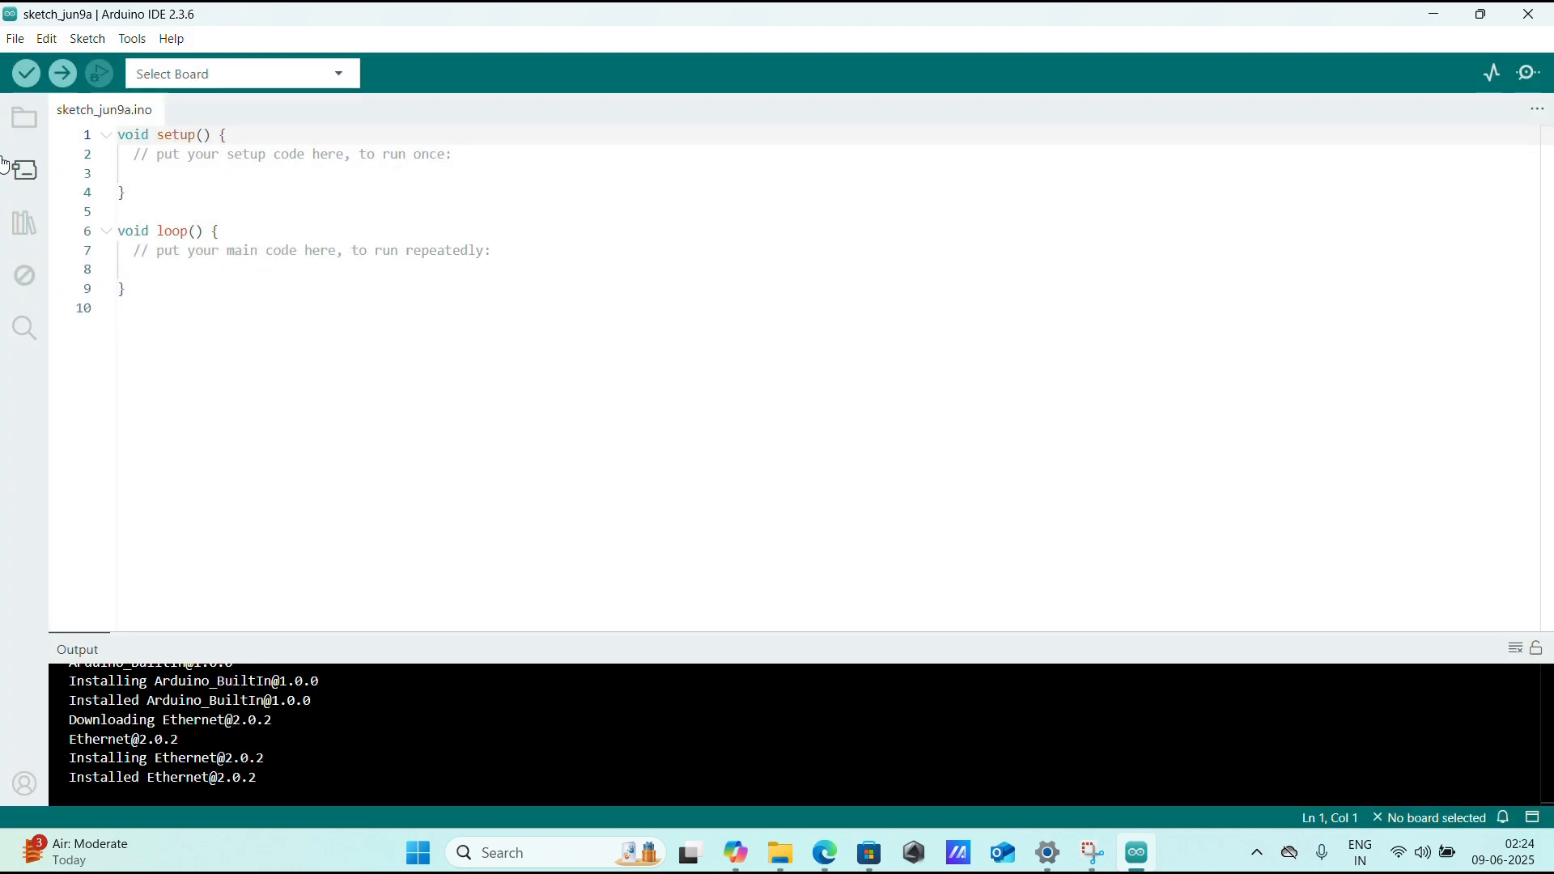
Step: Search the Boards Manager for esp32 and install version 3.2.0 of the esp32 package by Espressif Systems
click(127, 47)
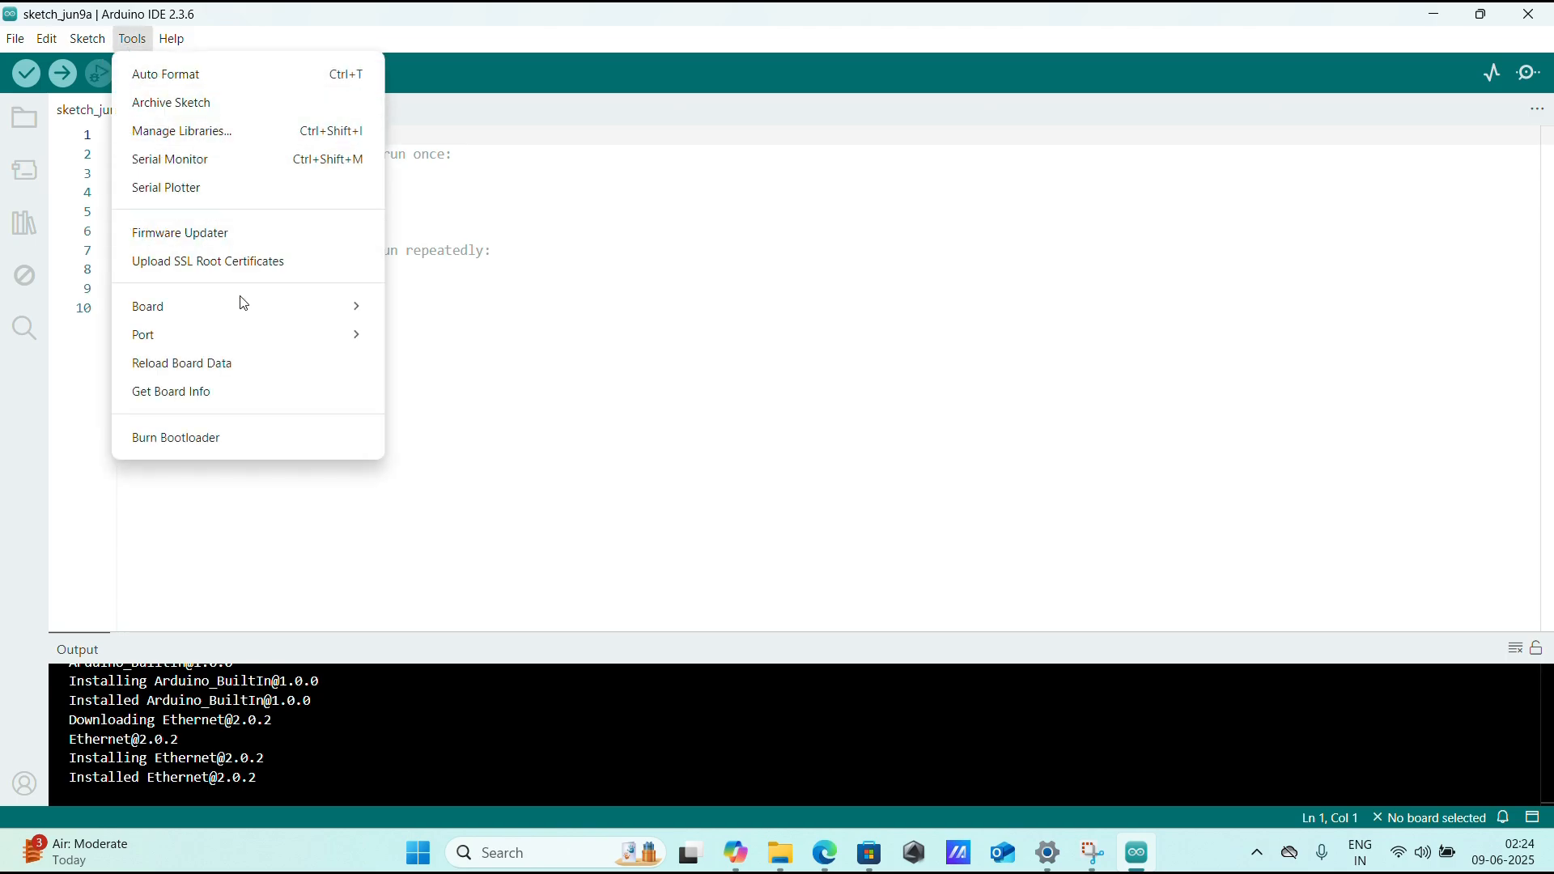
mouse_move(256, 320)
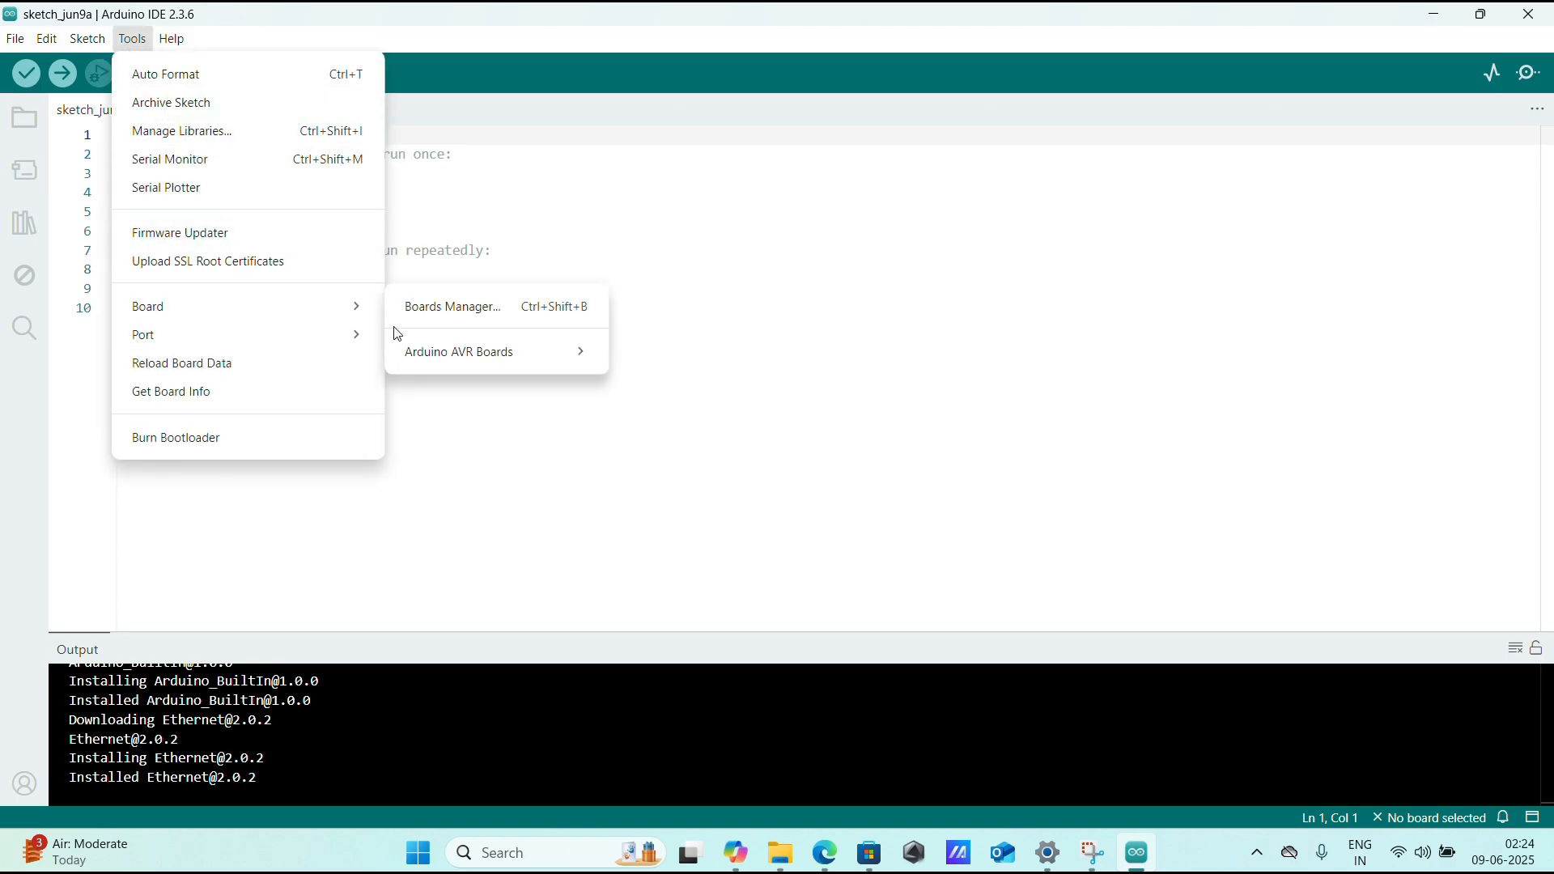
click(447, 308)
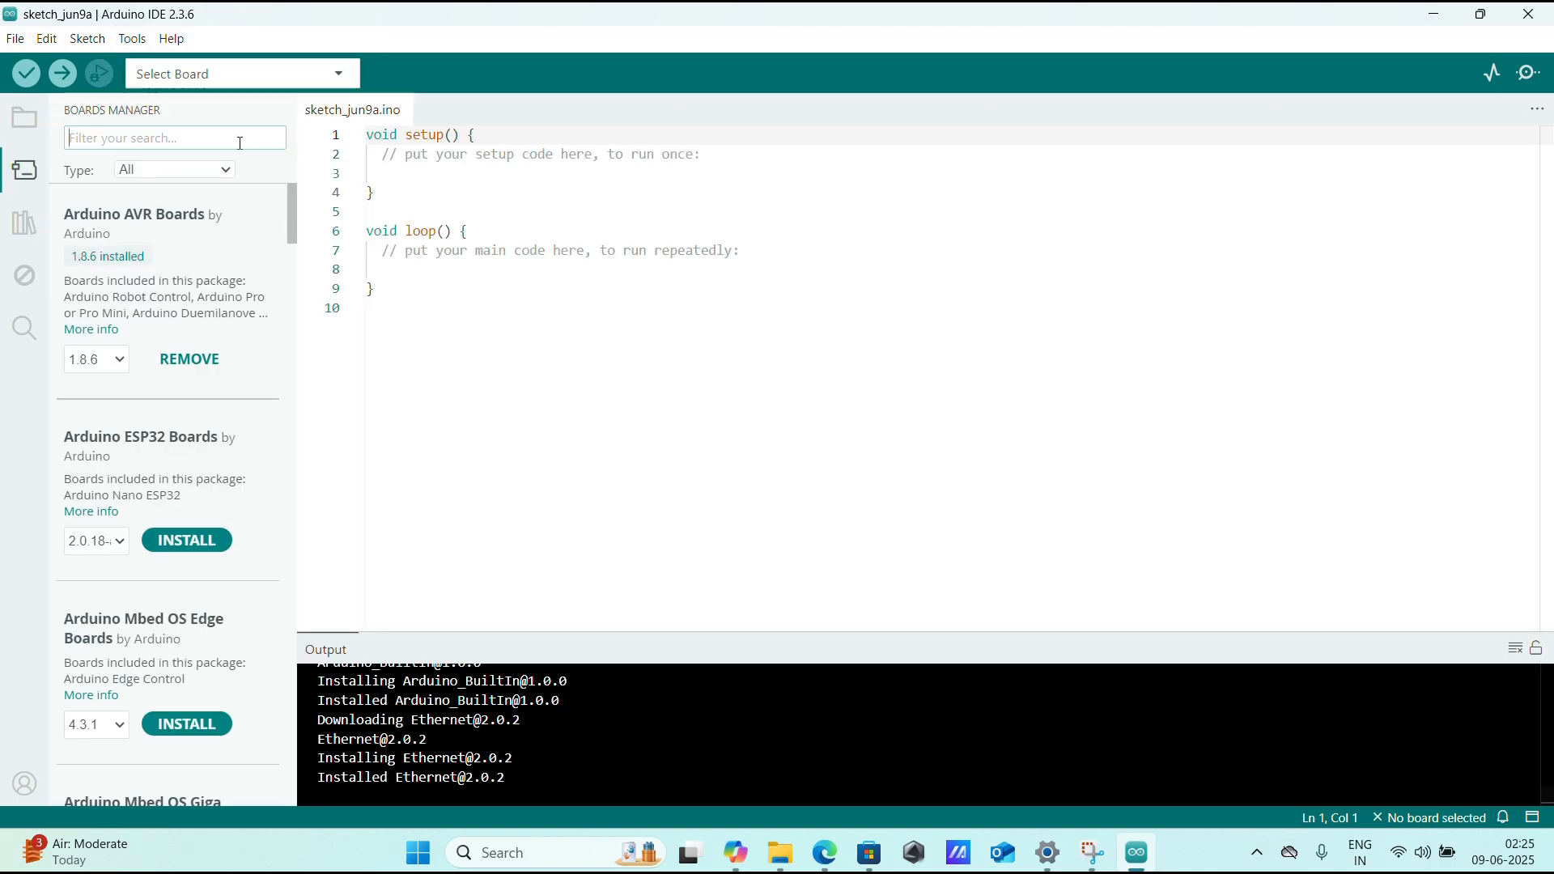
click(239, 140)
text(esp32)
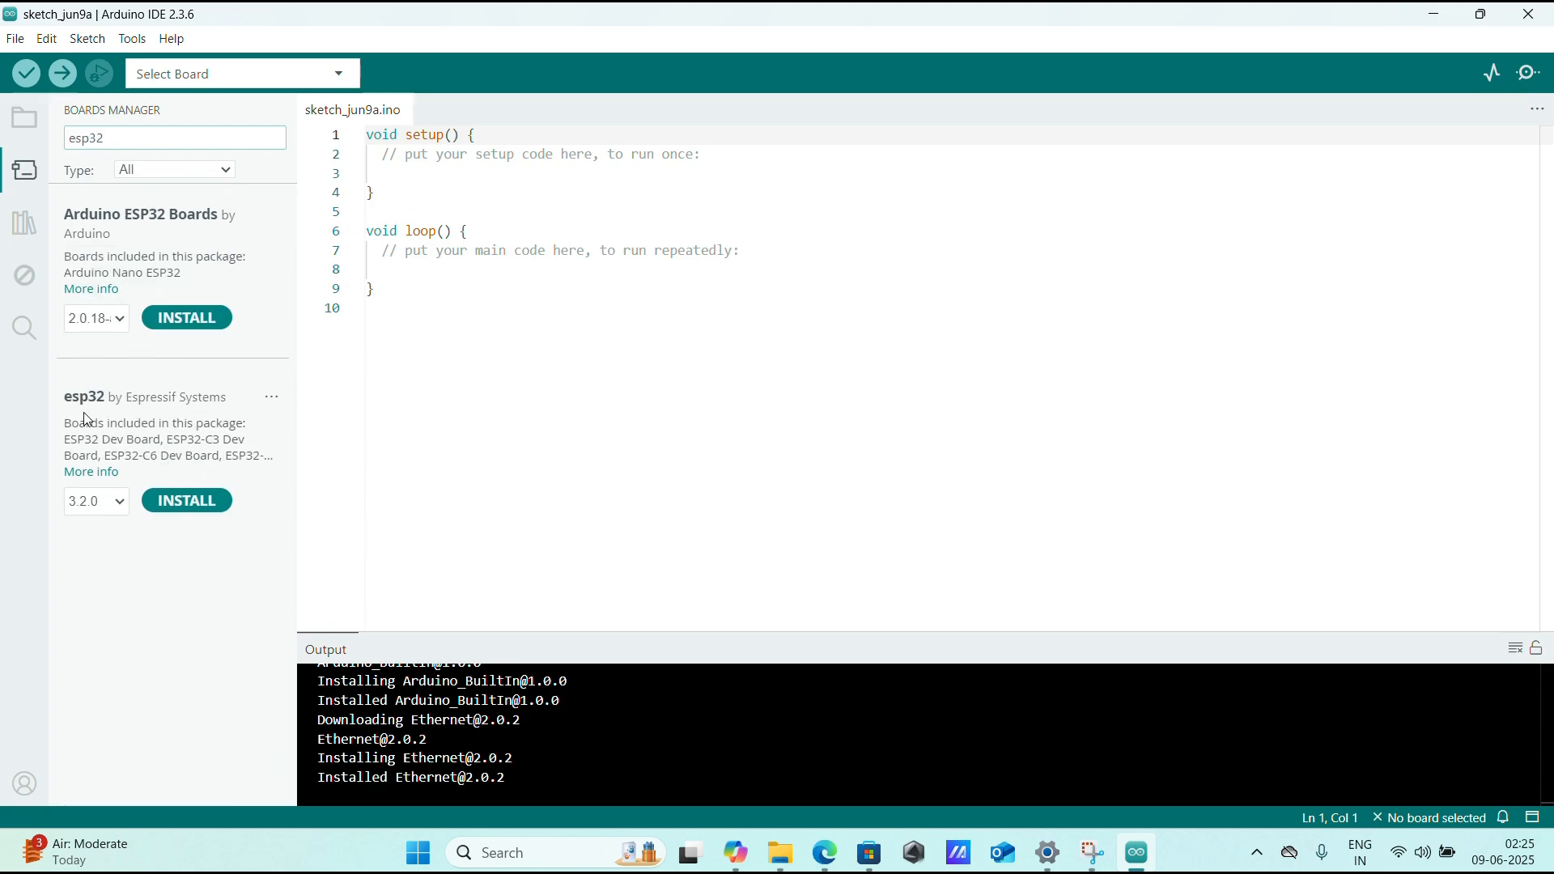
click(195, 510)
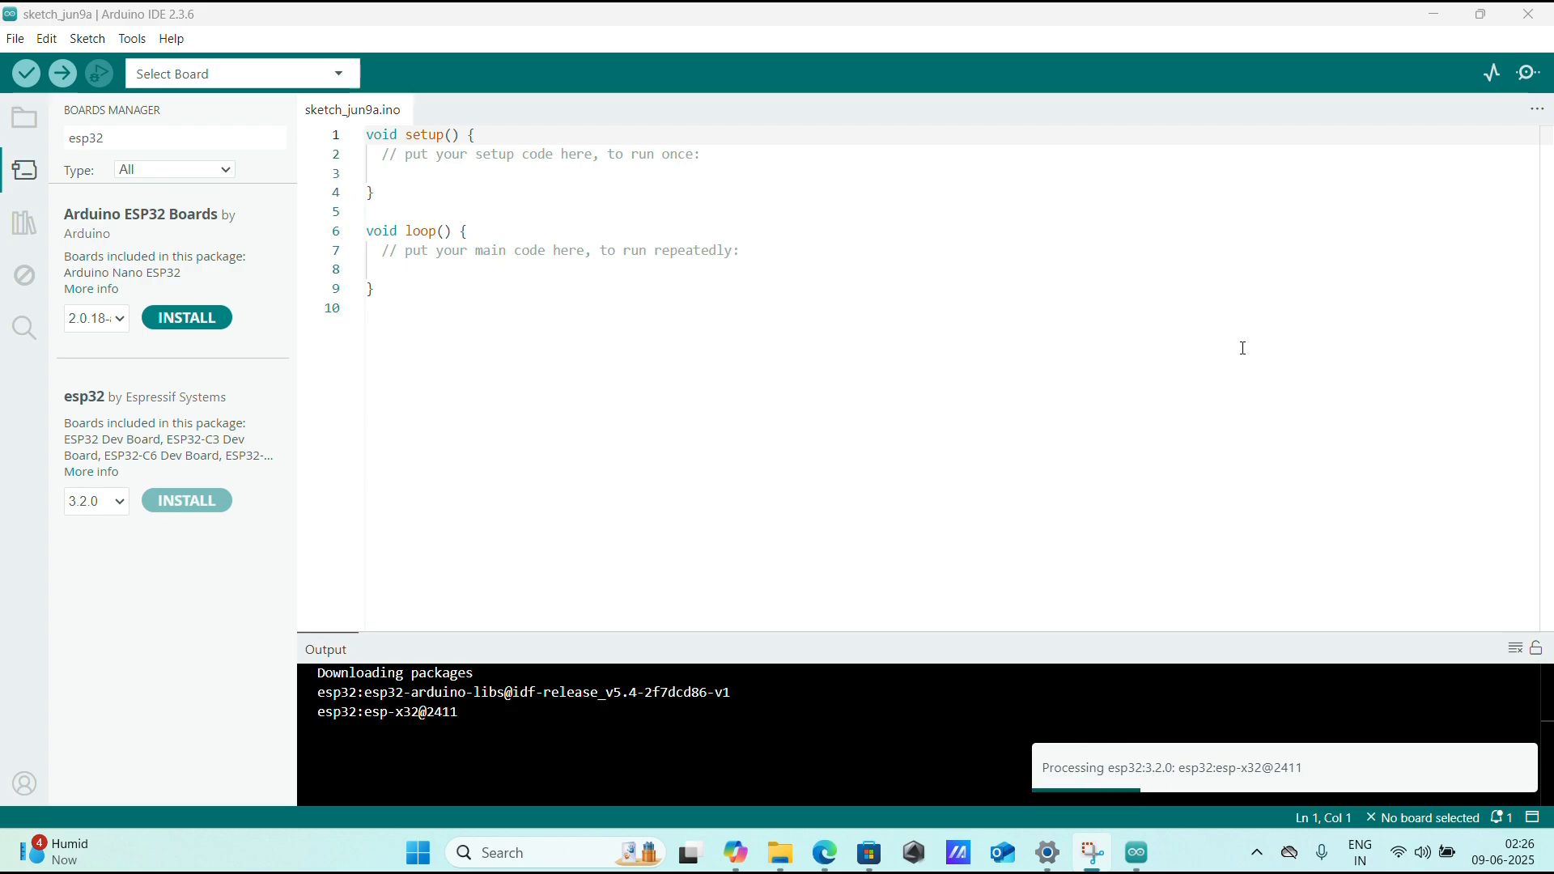
click(1243, 348)
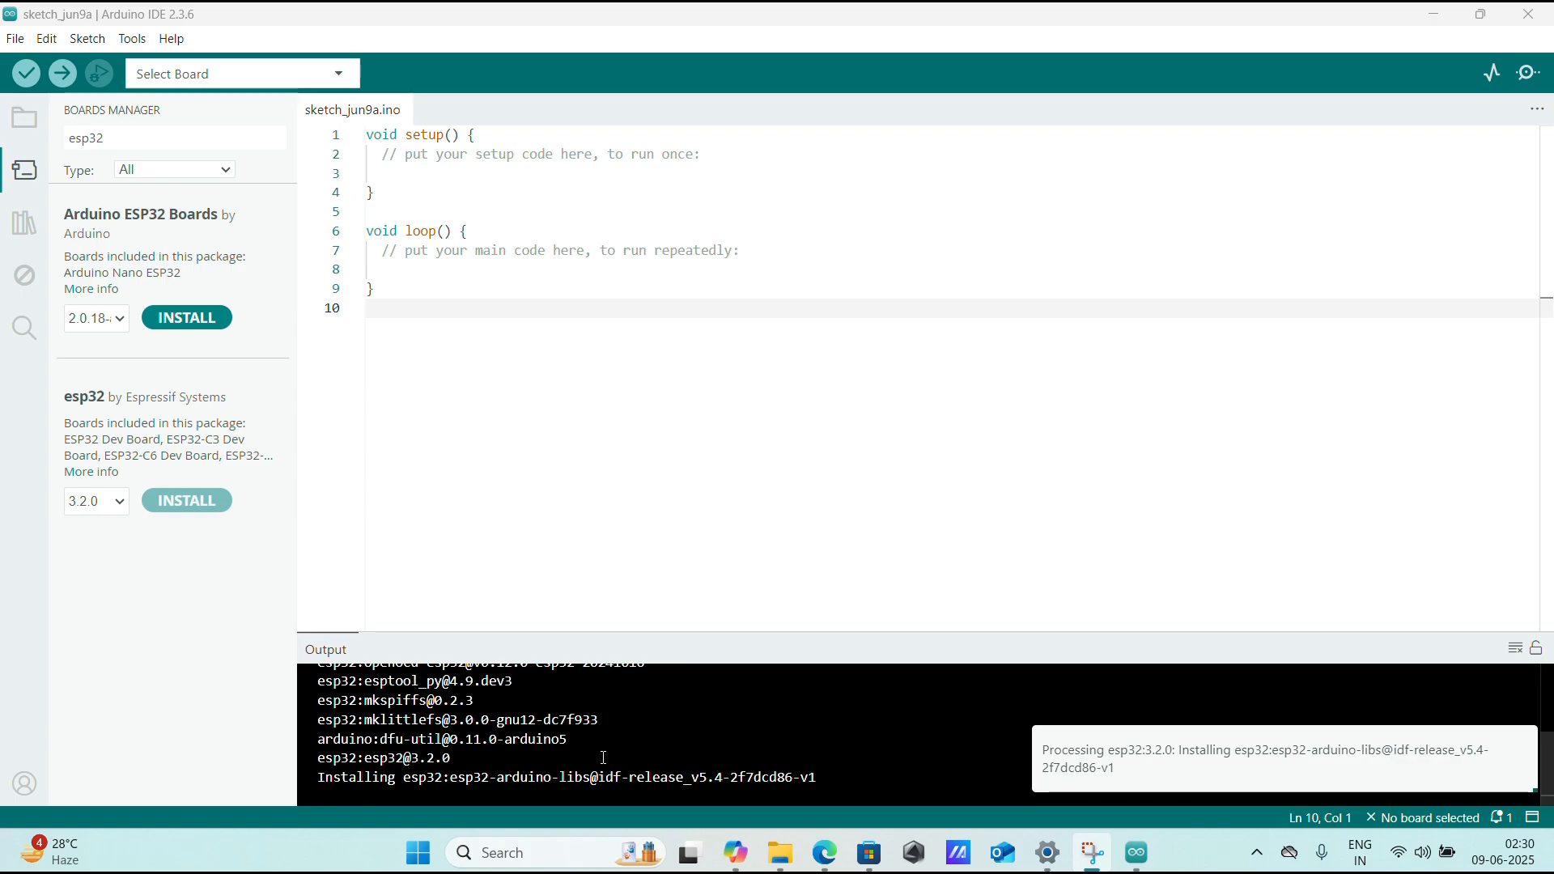
scroll(604, 757, up, 3)
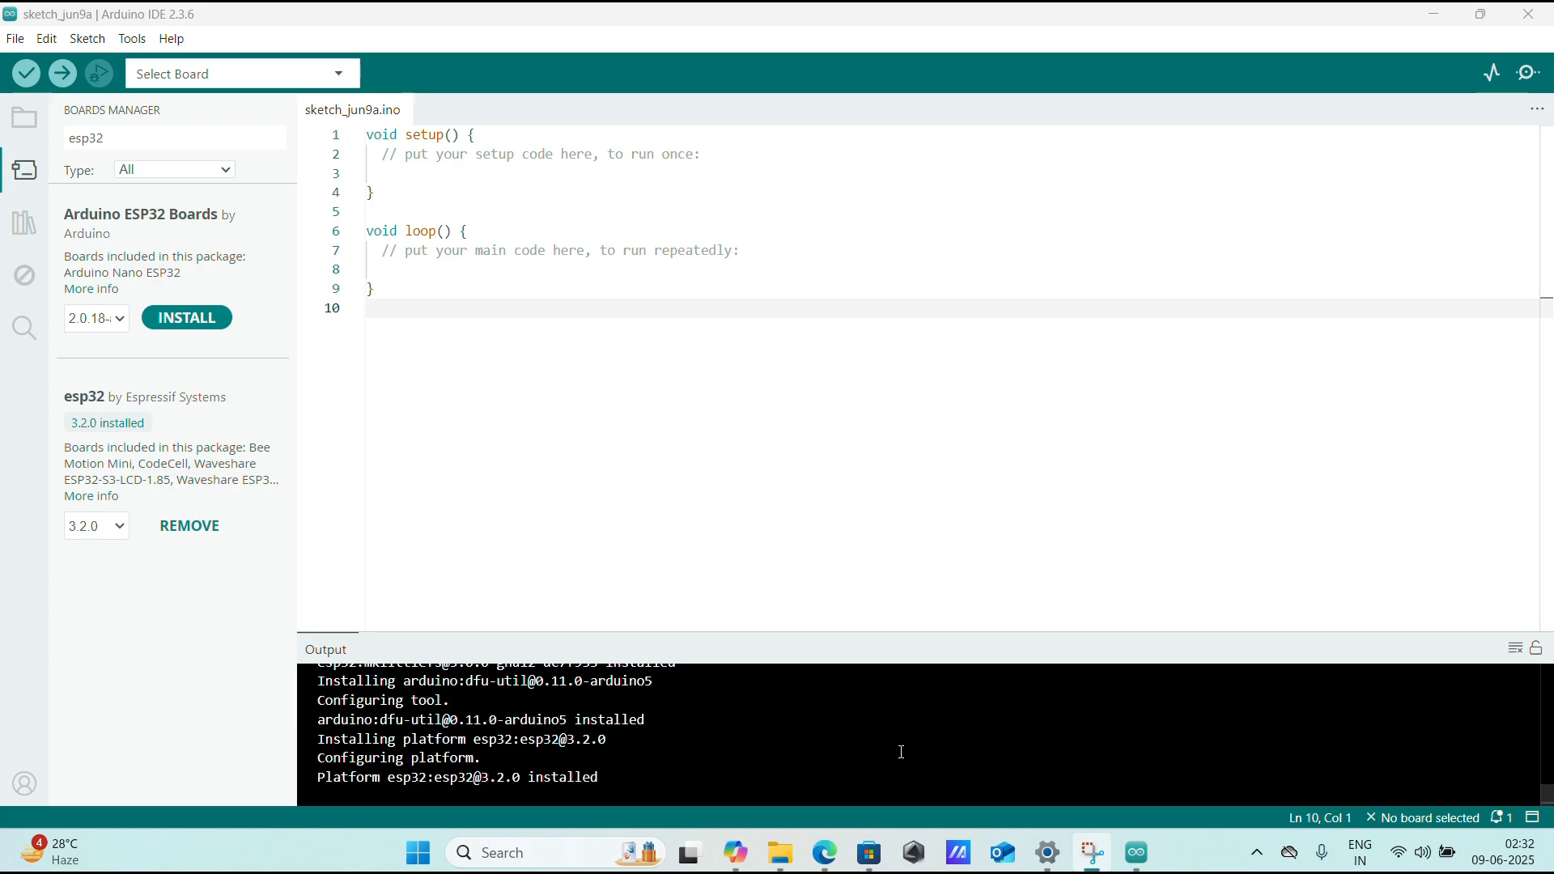
Step: Open Device Manager and check Ports (COM & LPT) and the CP2102 USB to UART Bridge Controller under Other devices
click(573, 850)
text(d)
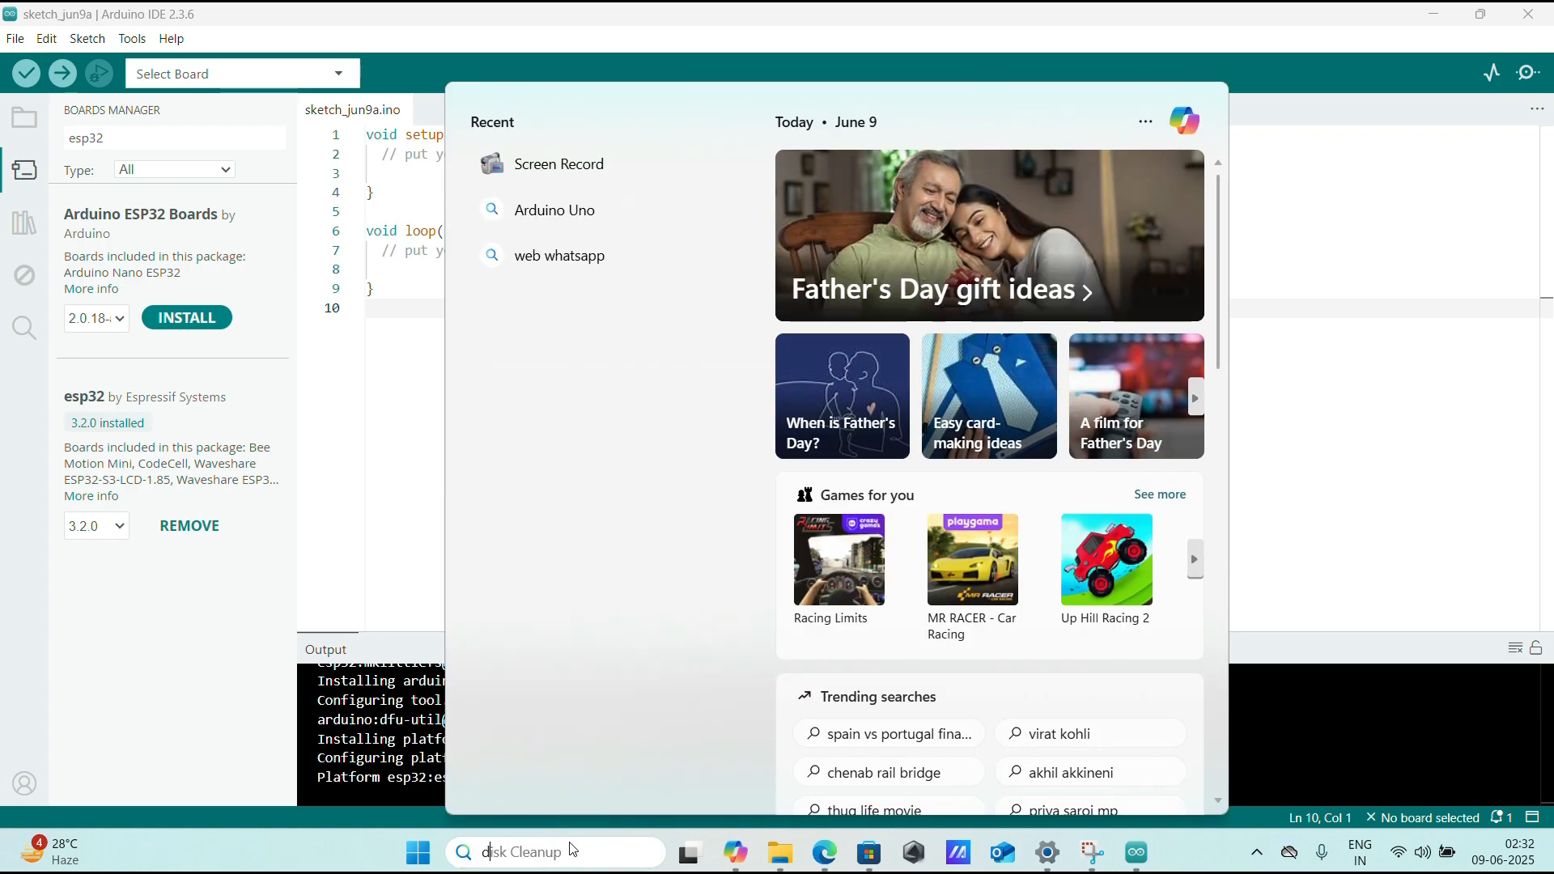
text(e)
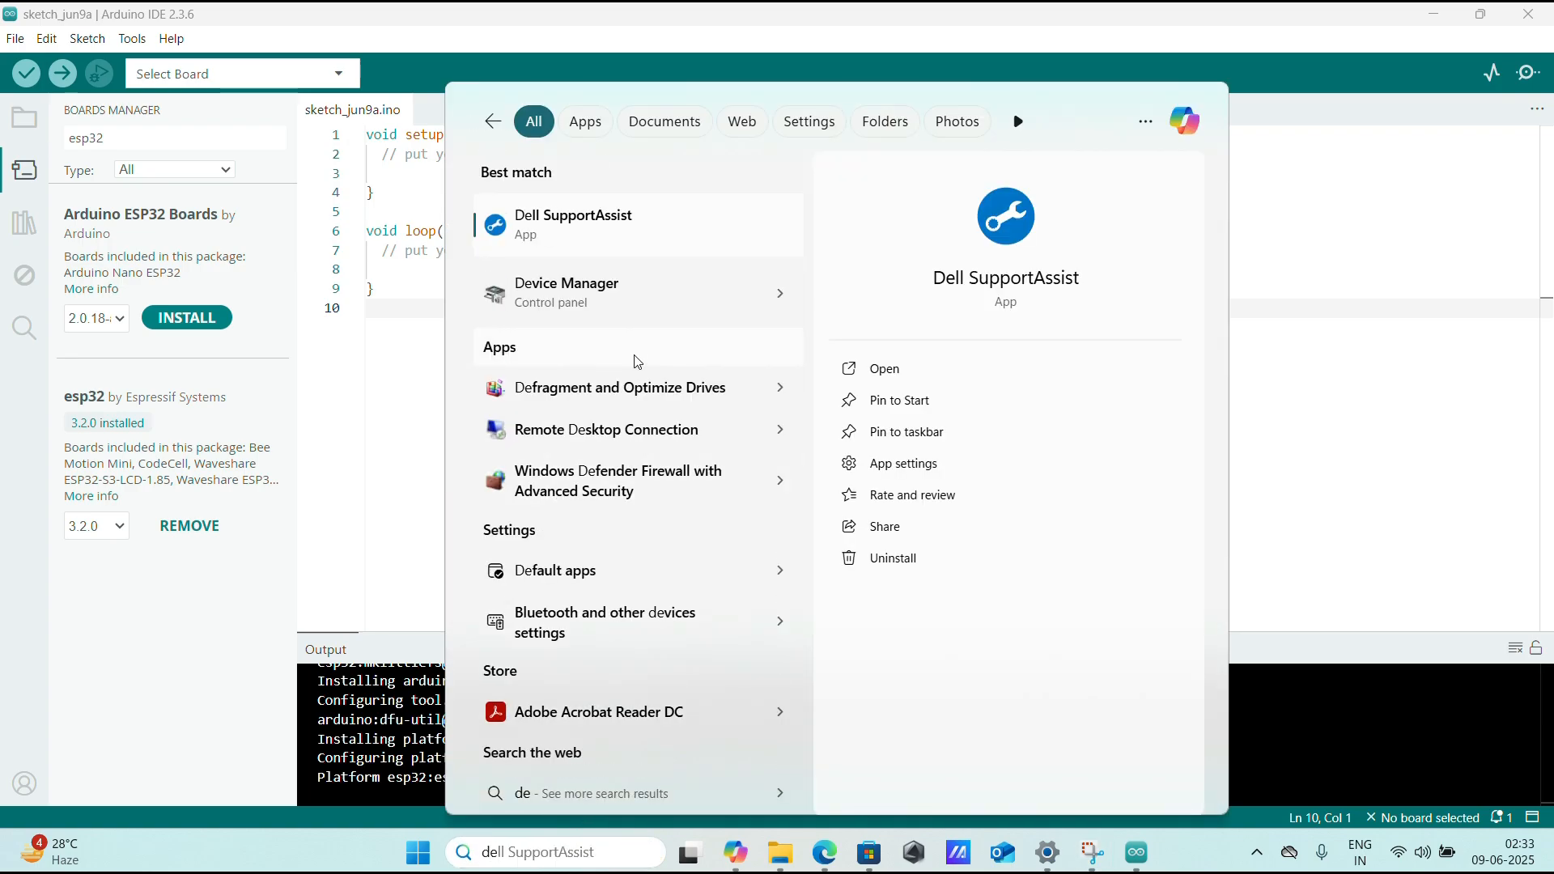
click(613, 307)
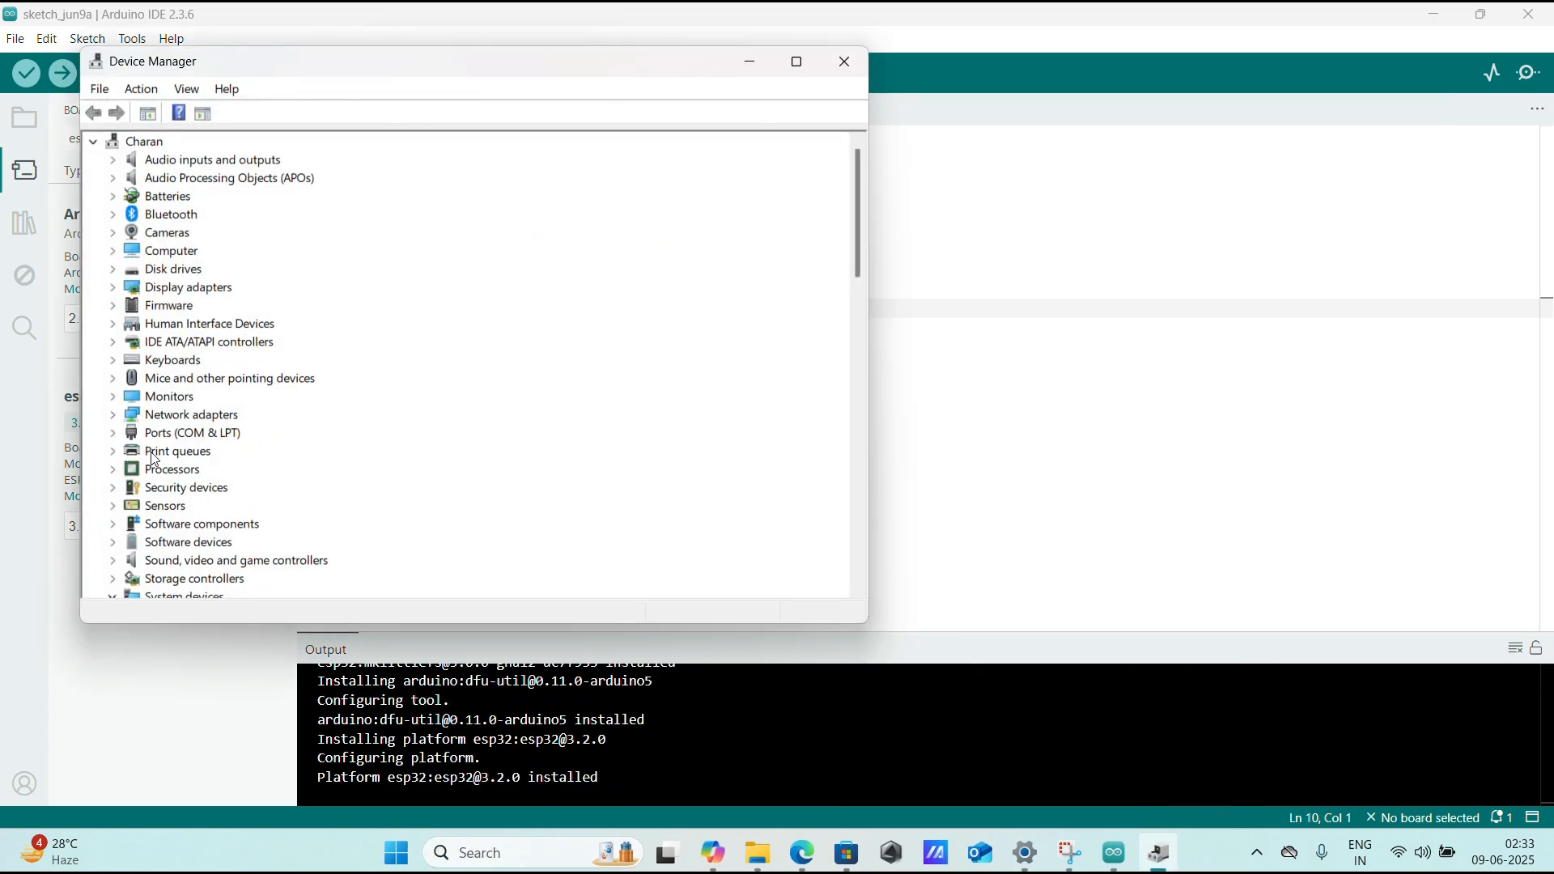
click(123, 440)
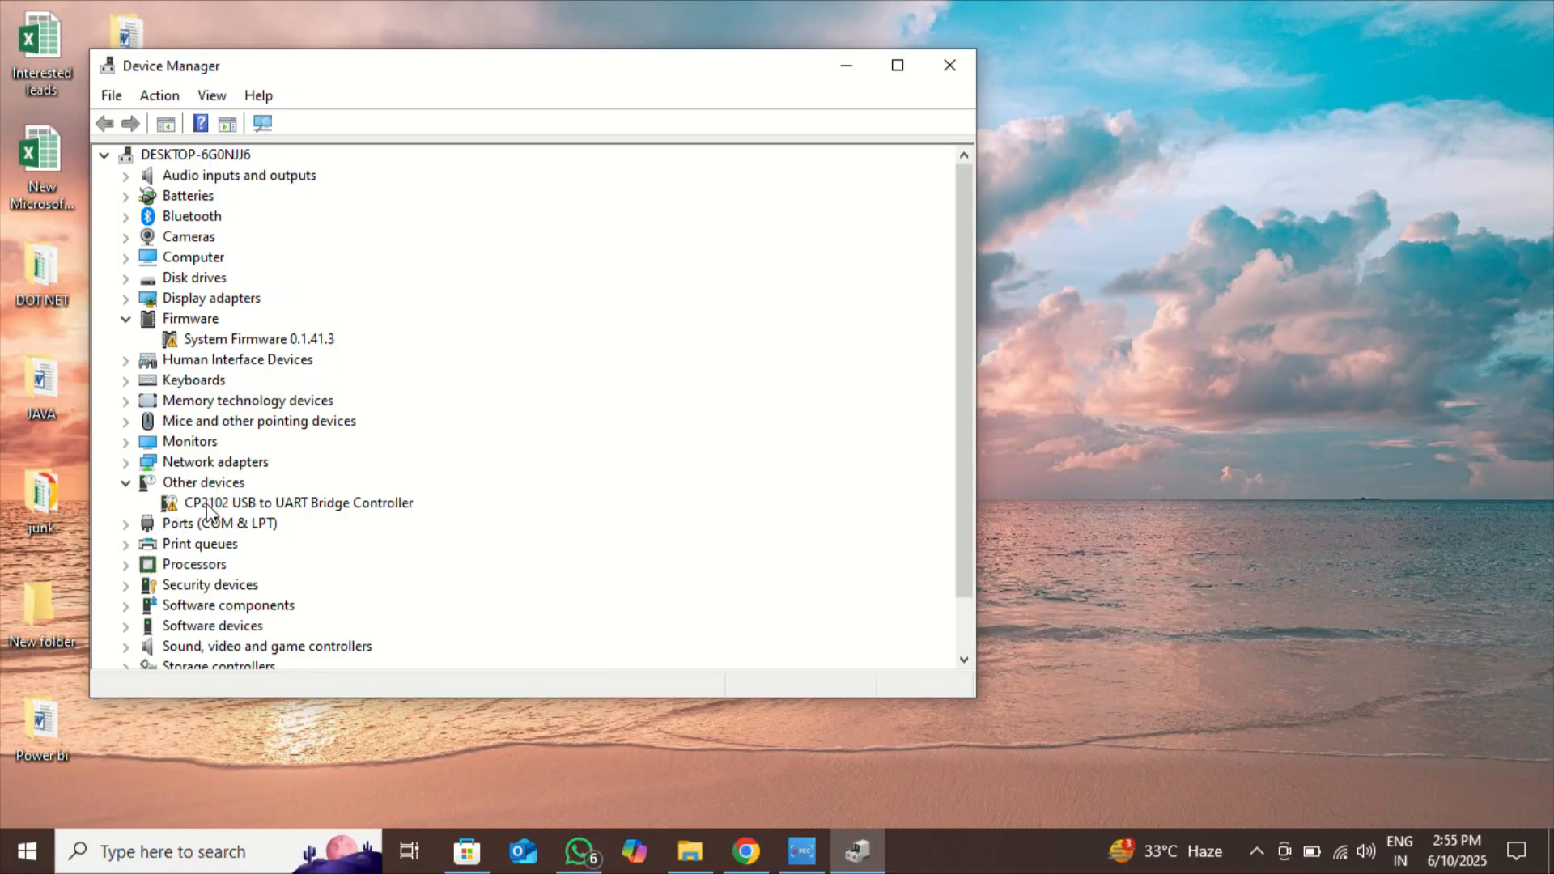
click(208, 512)
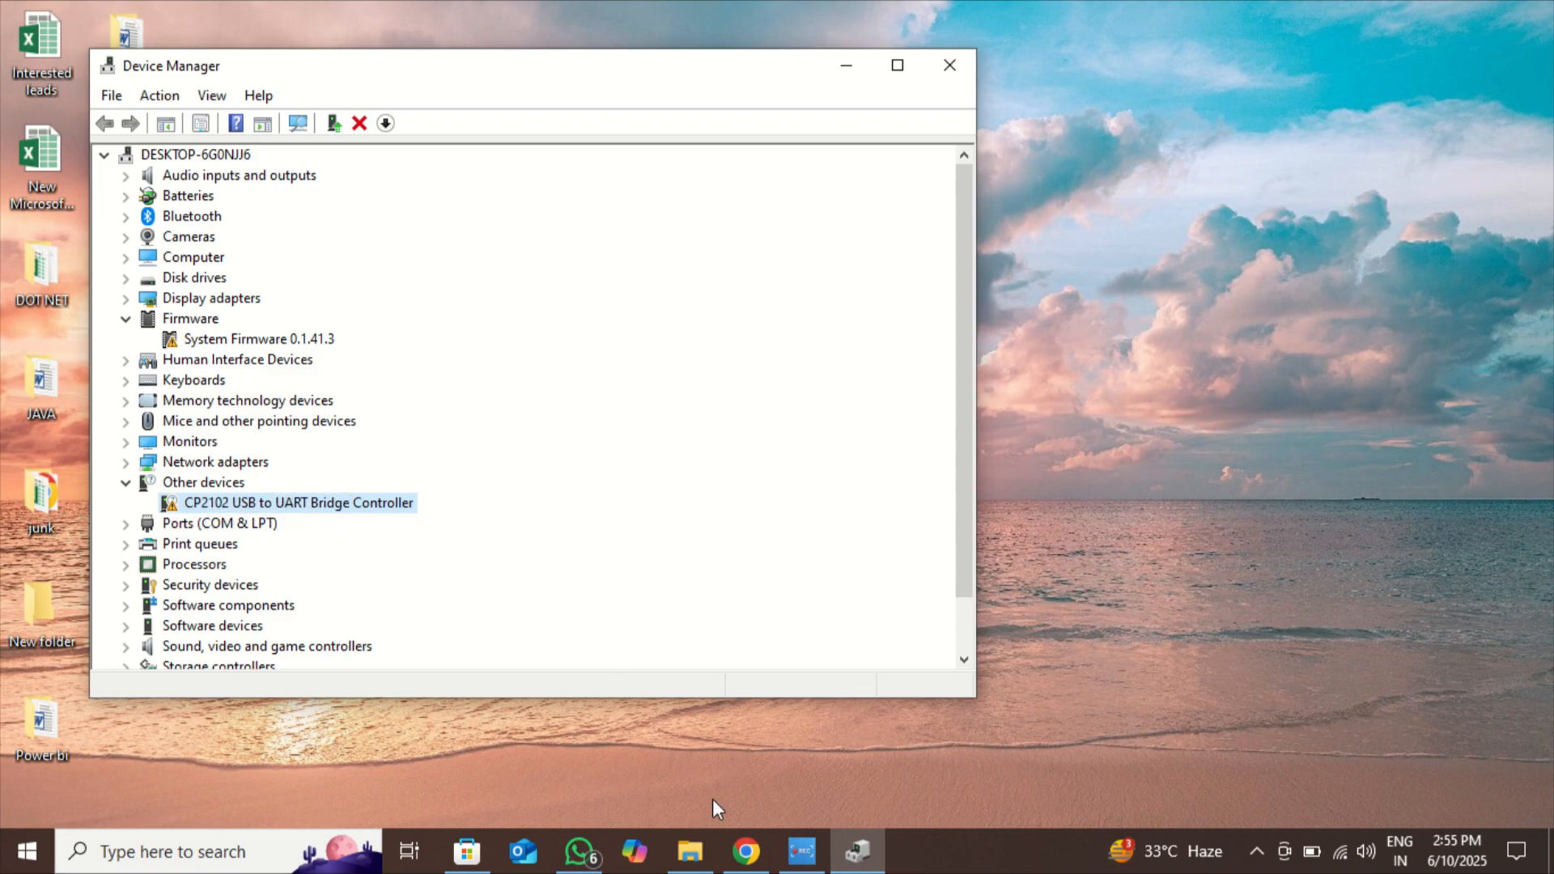
Step: Switch to Chrome, search Google for "cp2102 driver download" and open Silicon Labs' CP210x USB to UART Bridge VCP Drivers page
click(746, 851)
key(super+Right)
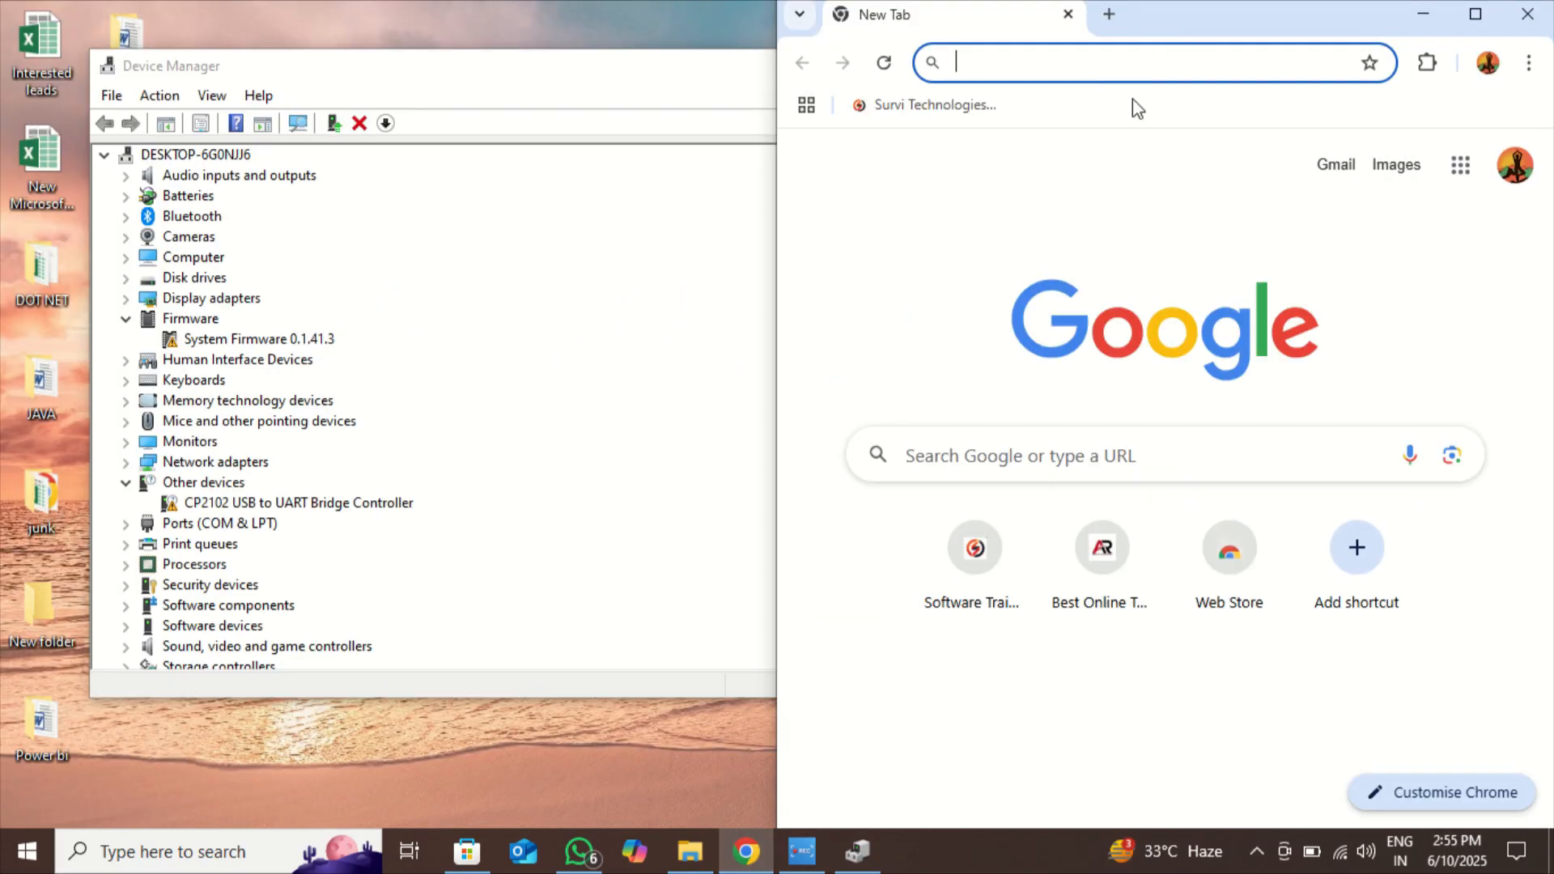
click(1018, 447)
text(cp)
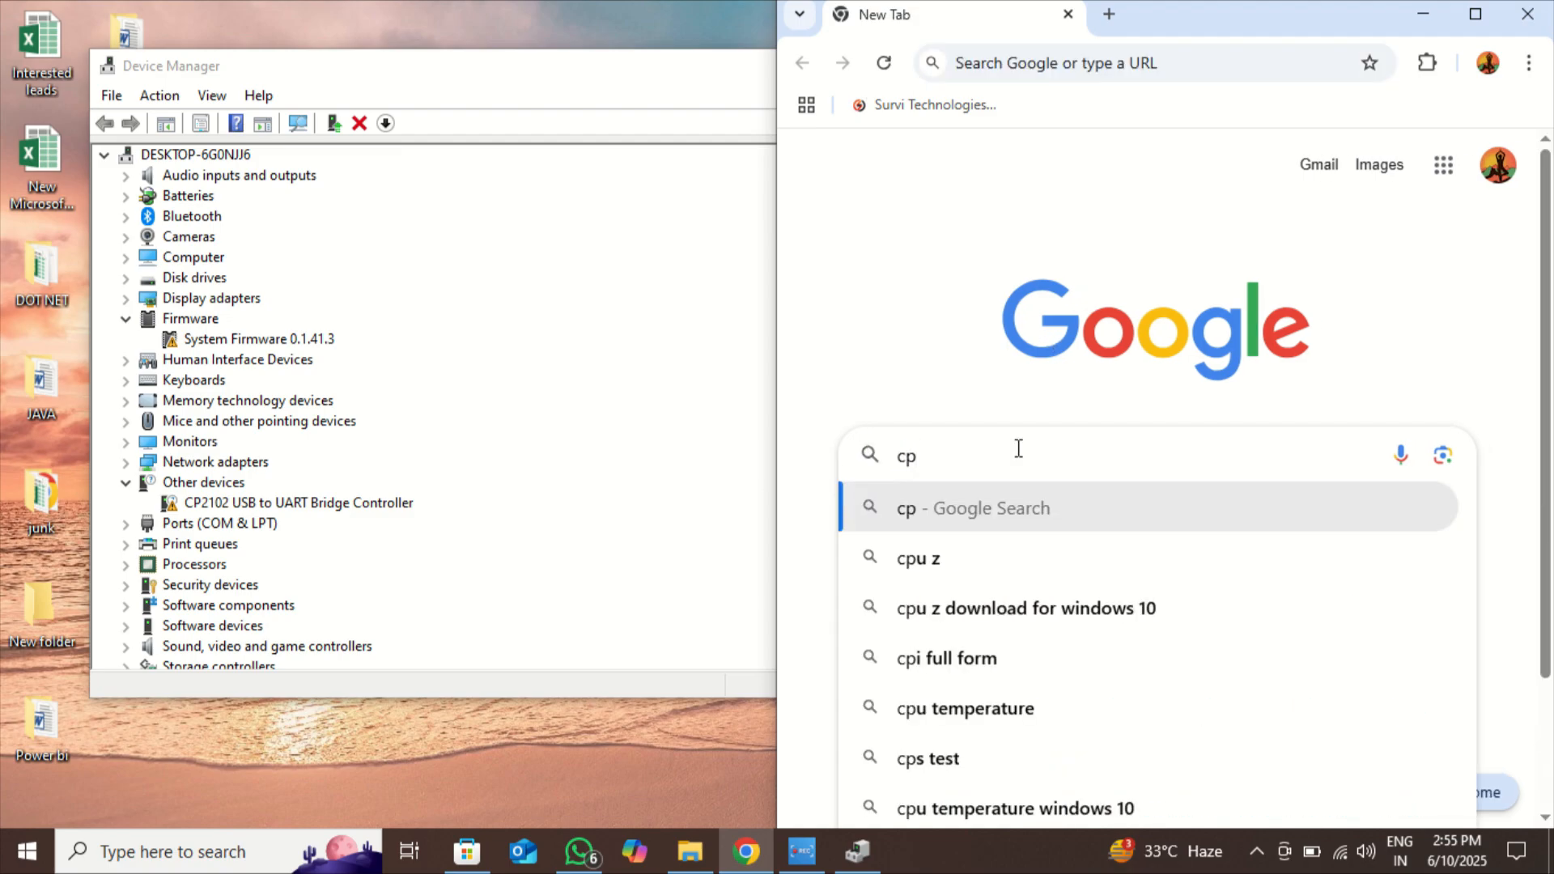
text(210)
key(BackSpace)
text(102)
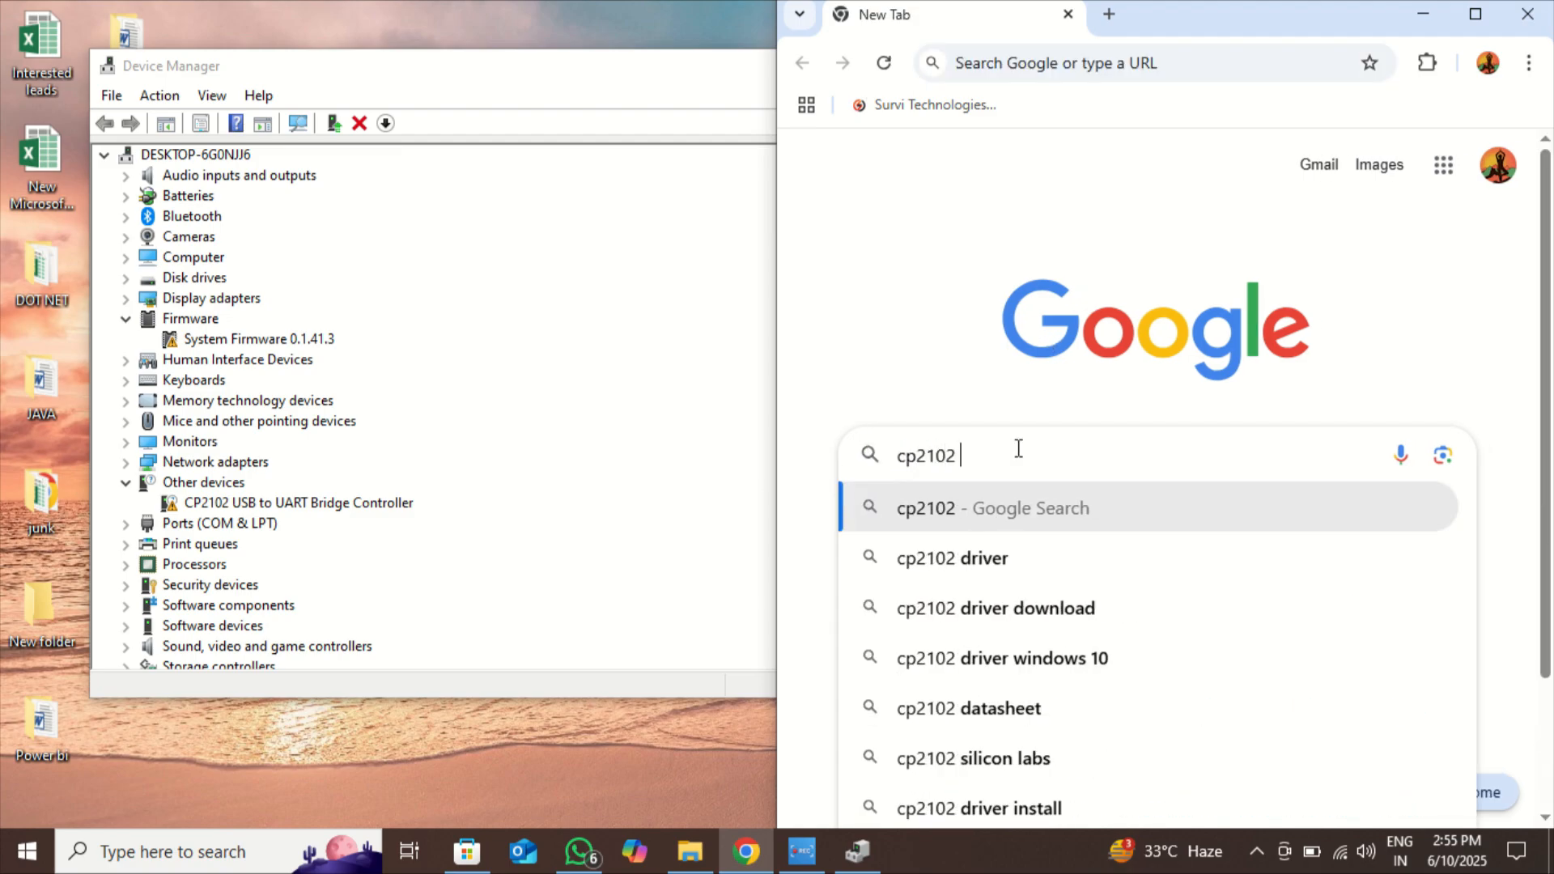
click(1027, 599)
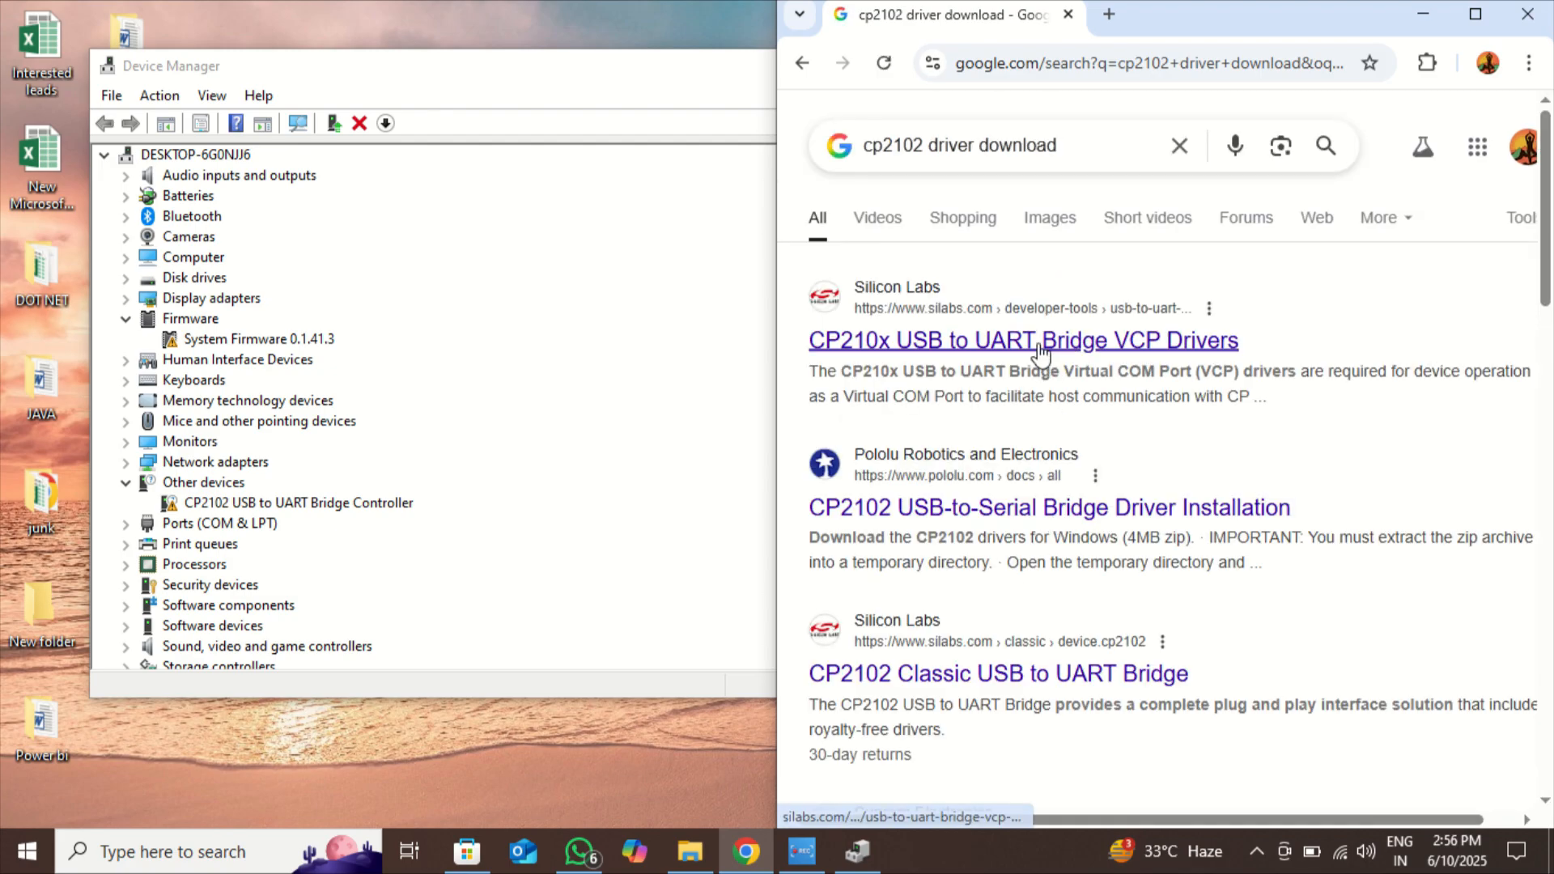
click(1040, 349)
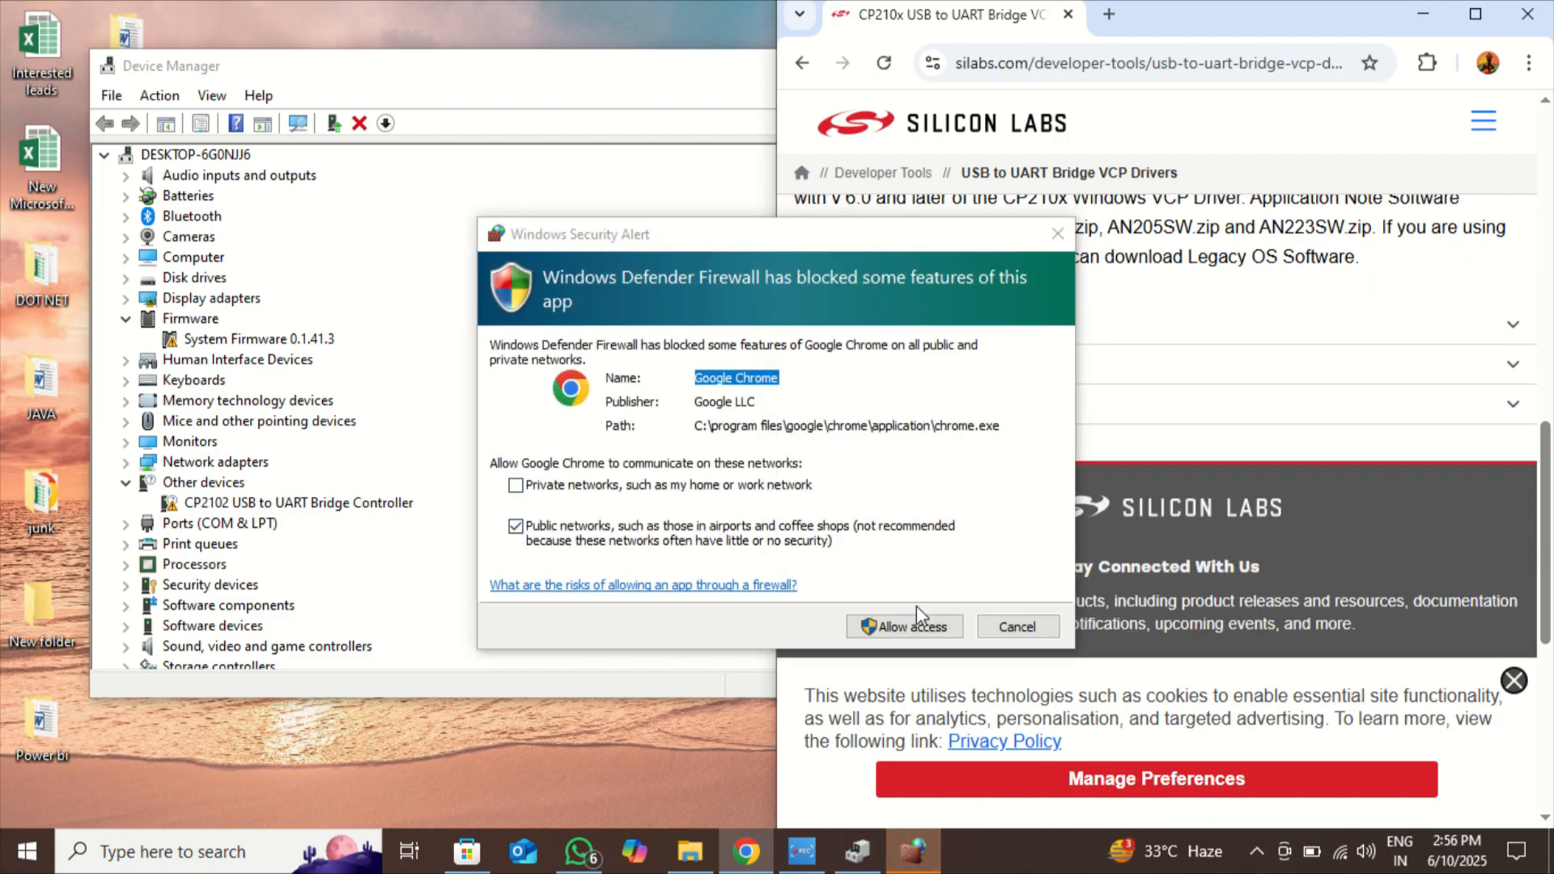
Step: Allow Google Chrome through Windows Defender Firewall on public networks and decline the whitepaper offer on the Silicon Labs page
click(917, 606)
click(917, 616)
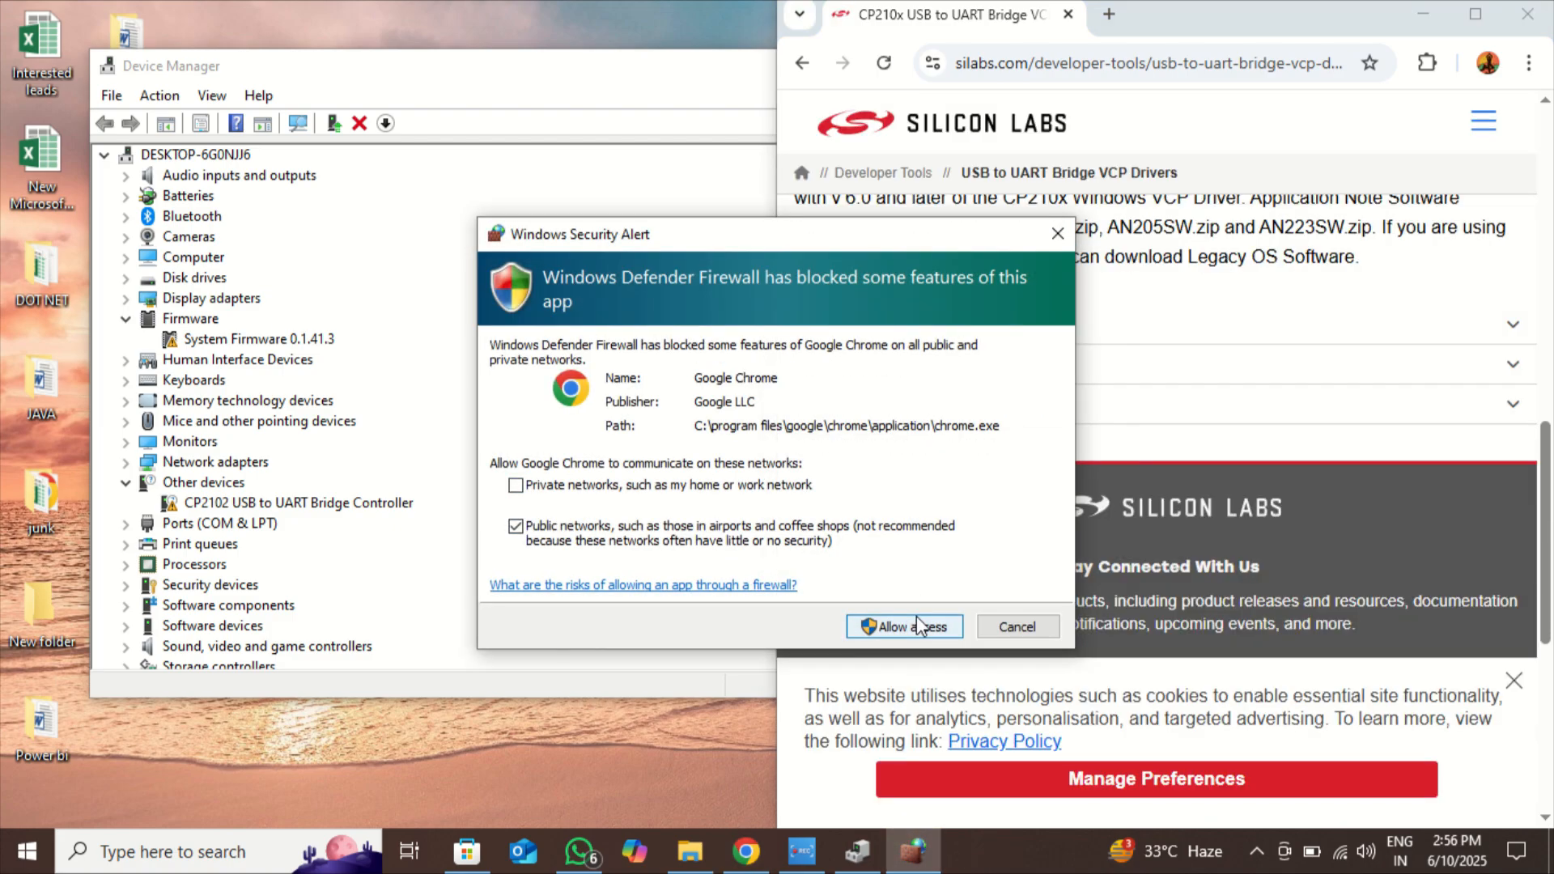
click(917, 629)
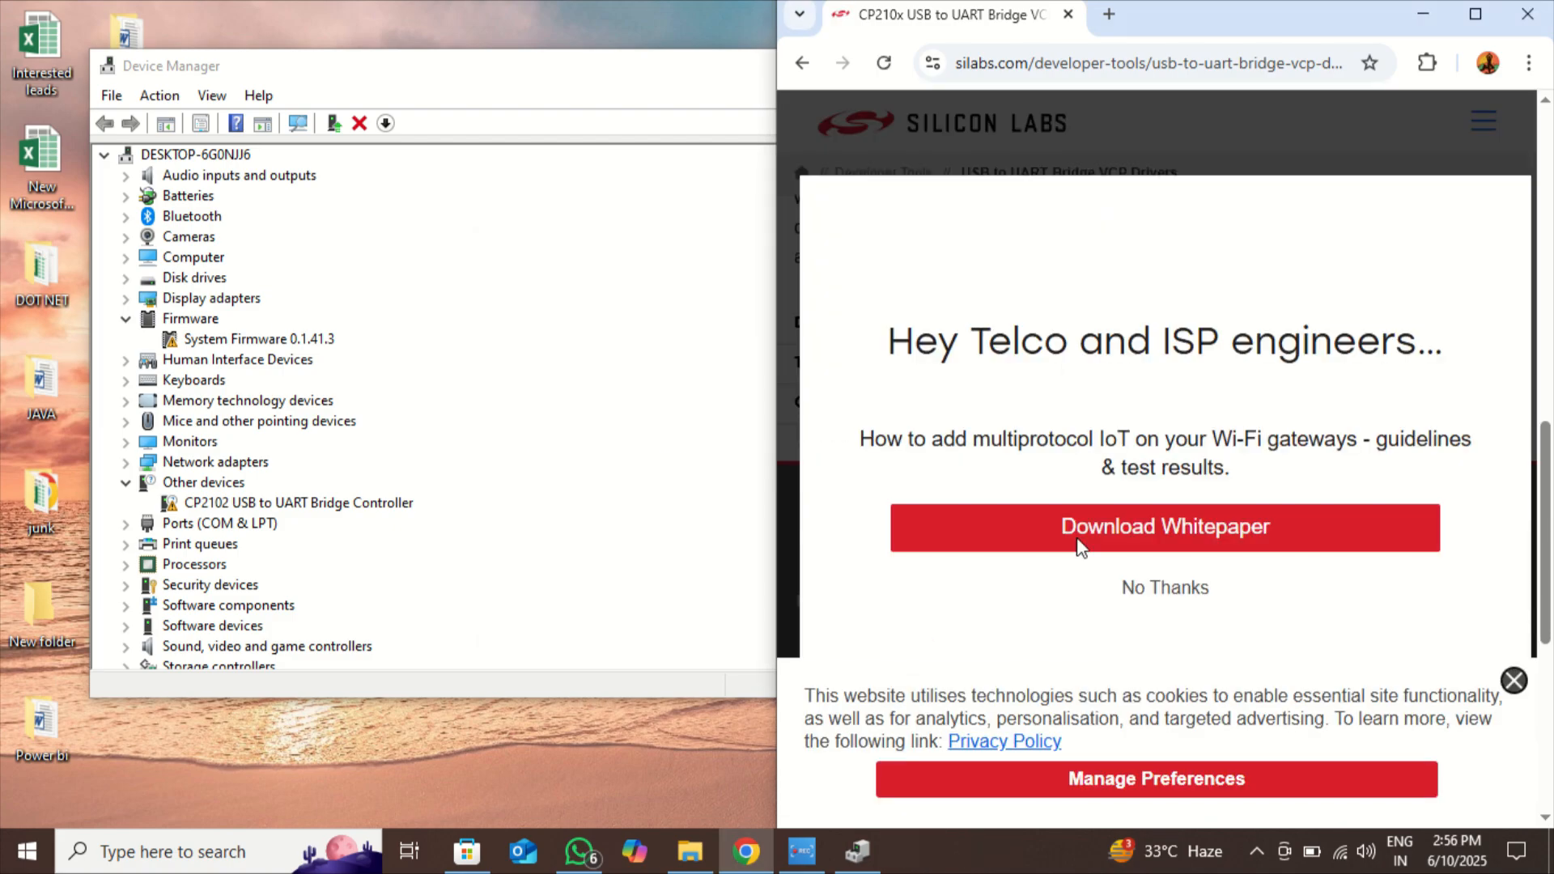
click(1180, 588)
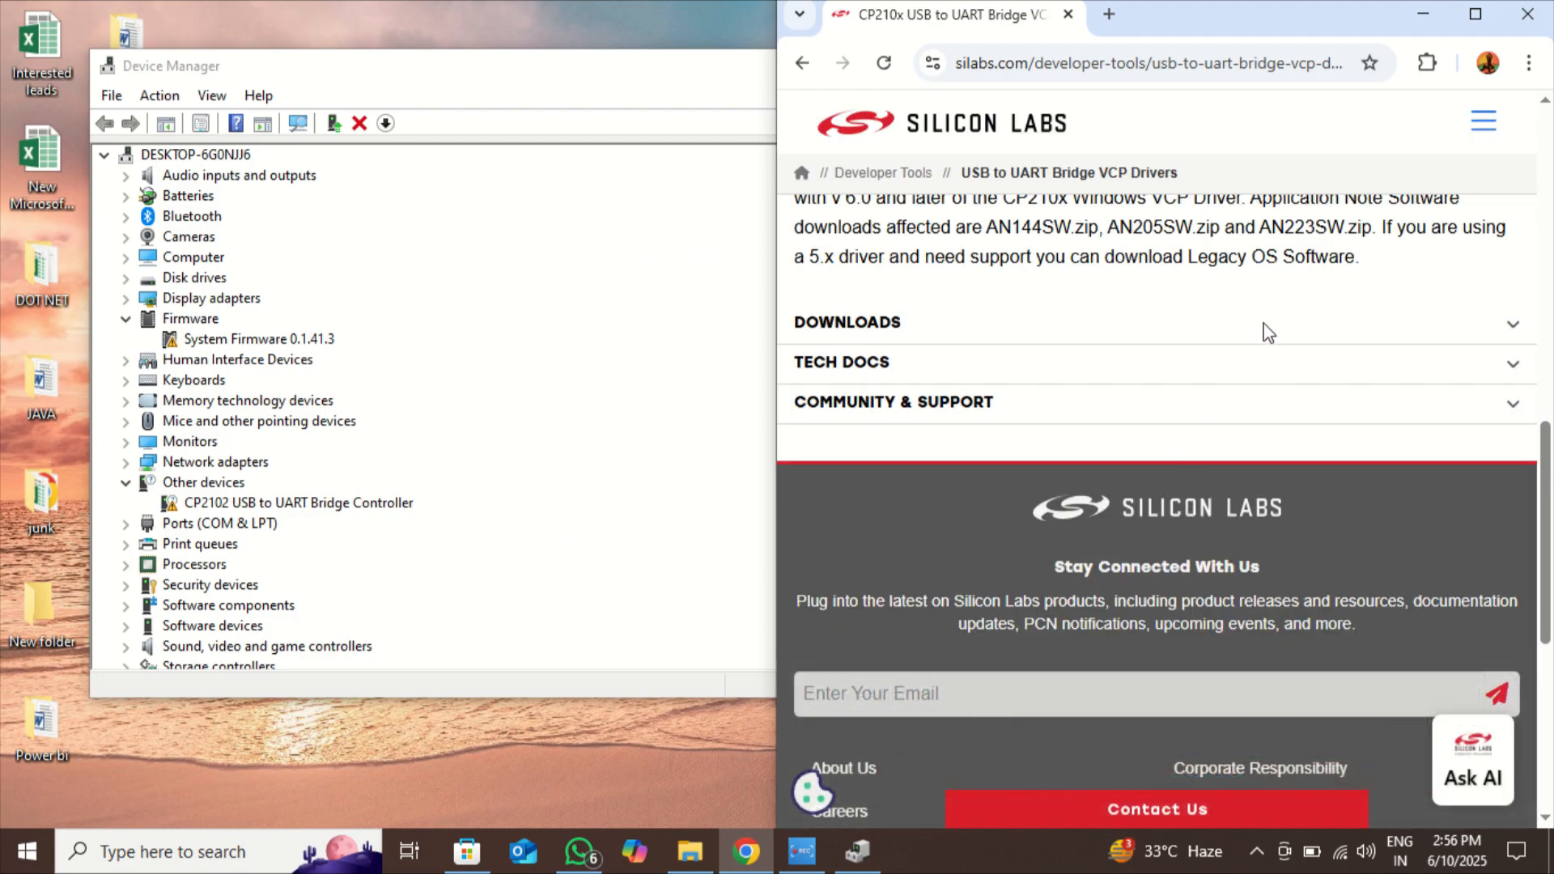
Step: Download the CP210x Universal Windows Driver v11.4.0 from the page's software downloads
click(1268, 323)
scroll(1081, 520, down, 3)
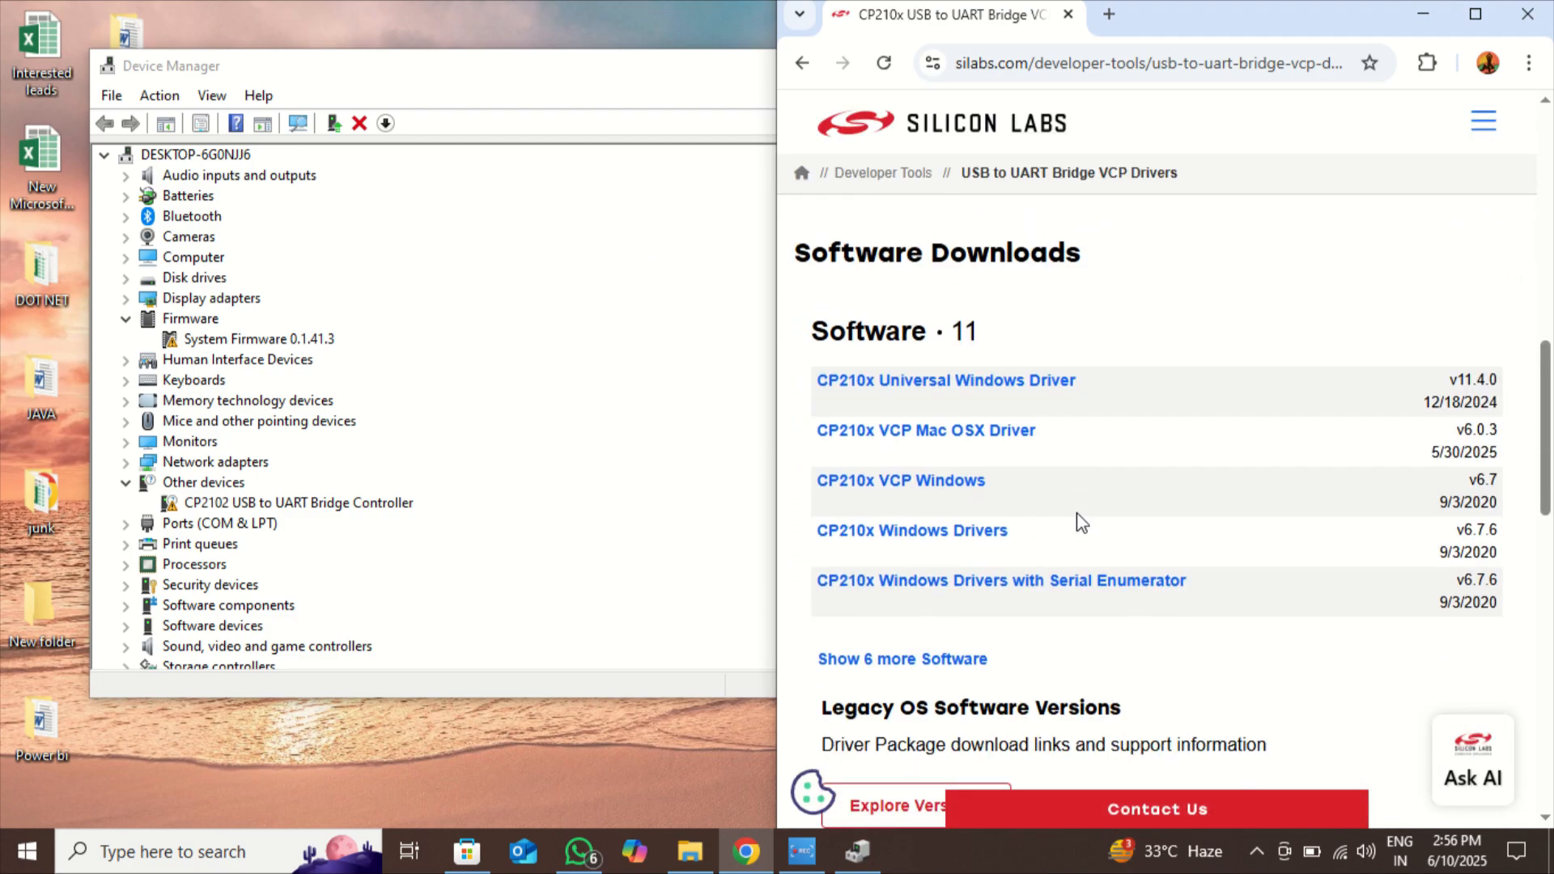
click(1047, 387)
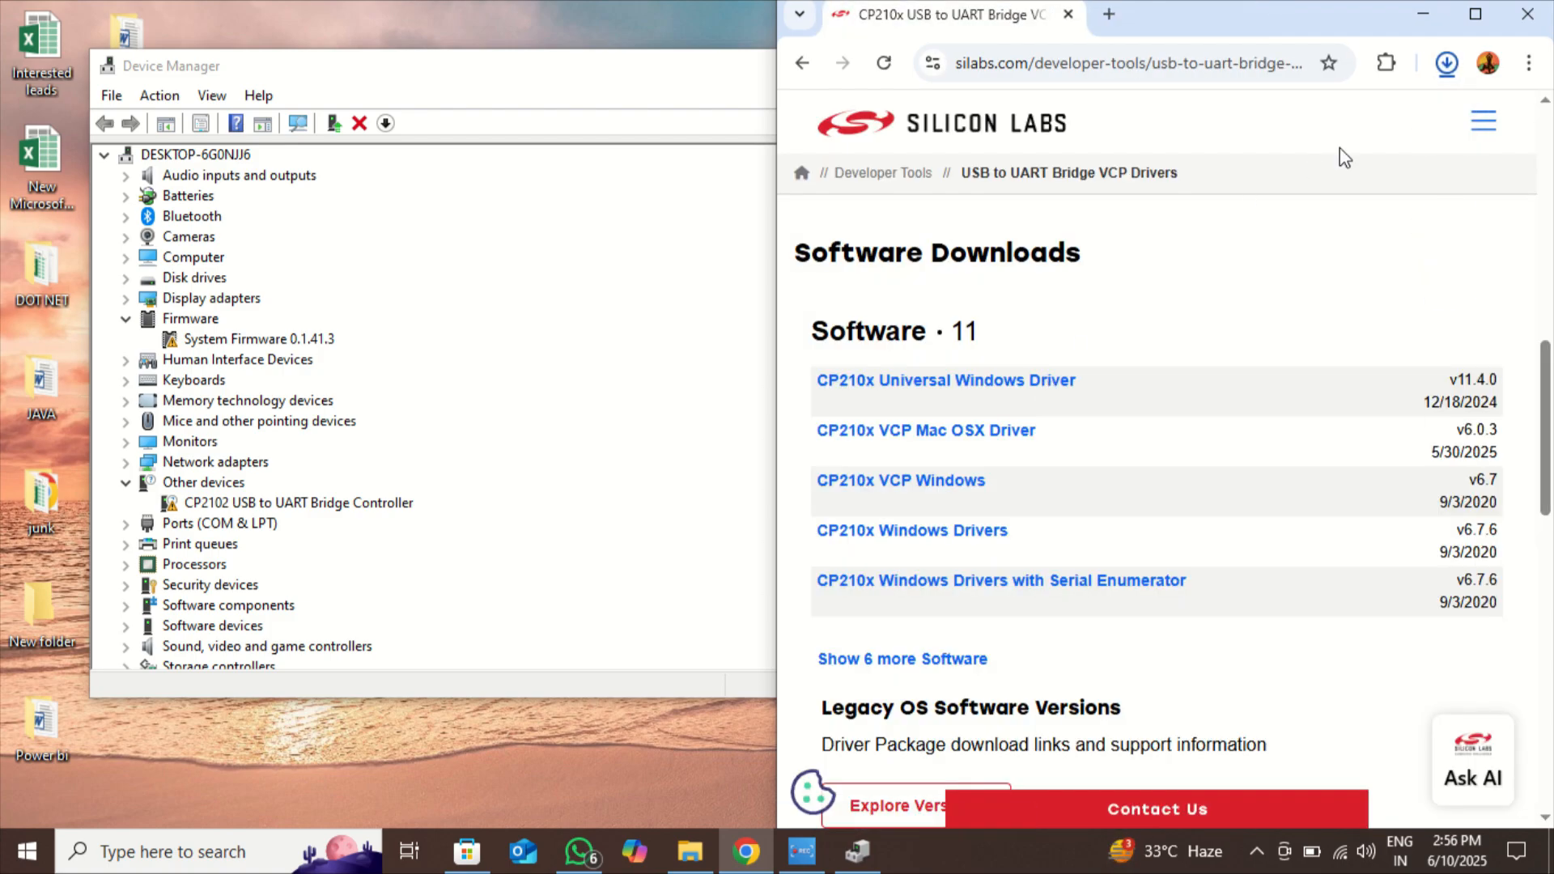
Step: Show the downloaded CP210x_Universal_Windows_Driver archive in its folder and extract it to Downloads\CP210x_Universal_Windows_Driver
click(1446, 71)
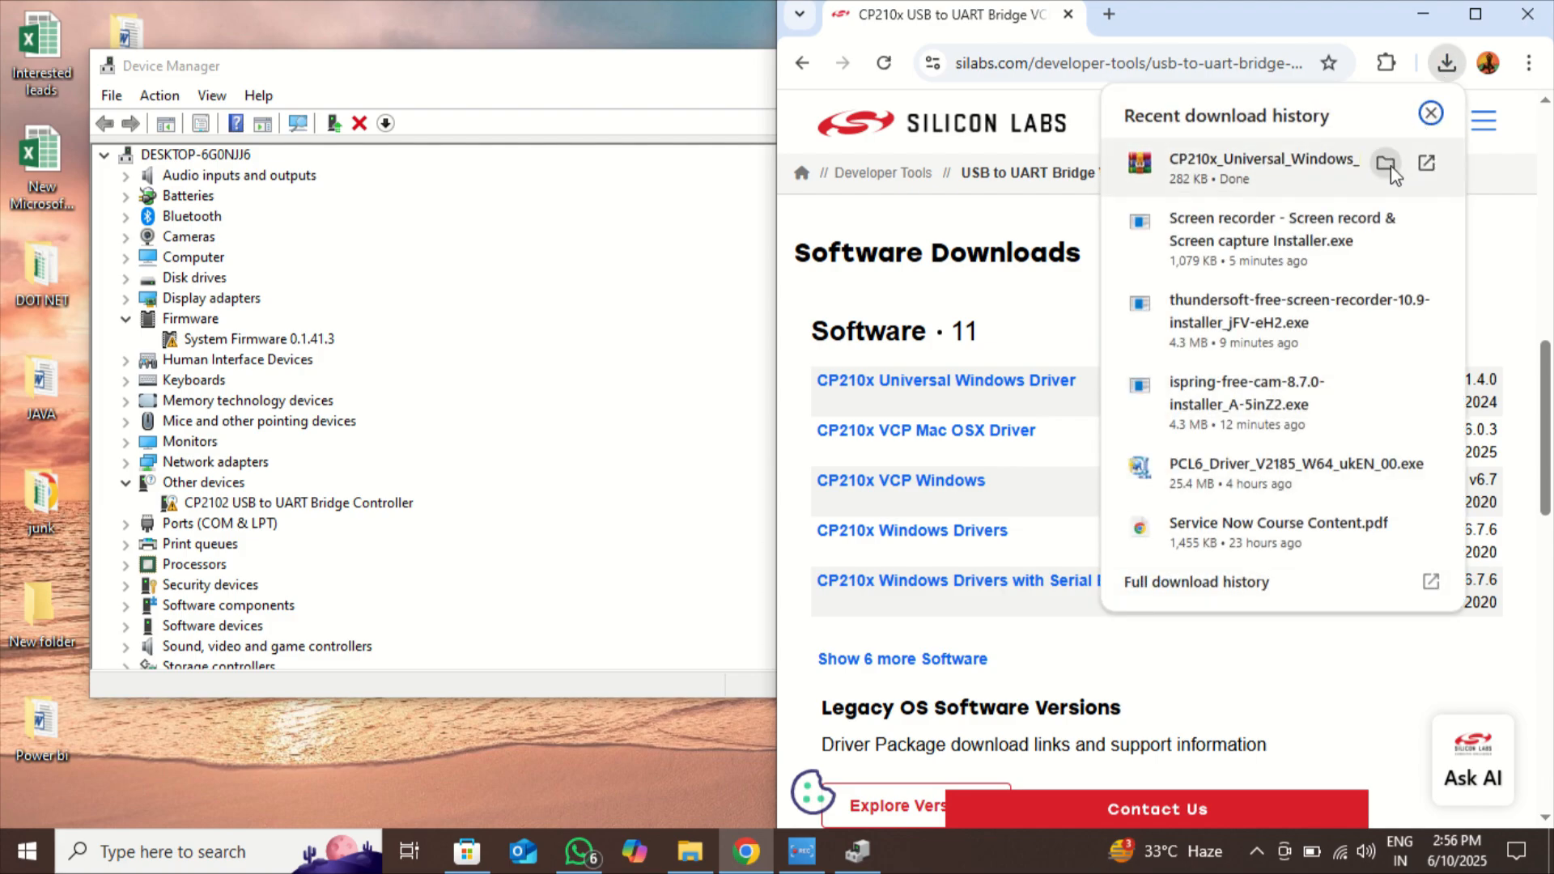
click(1387, 165)
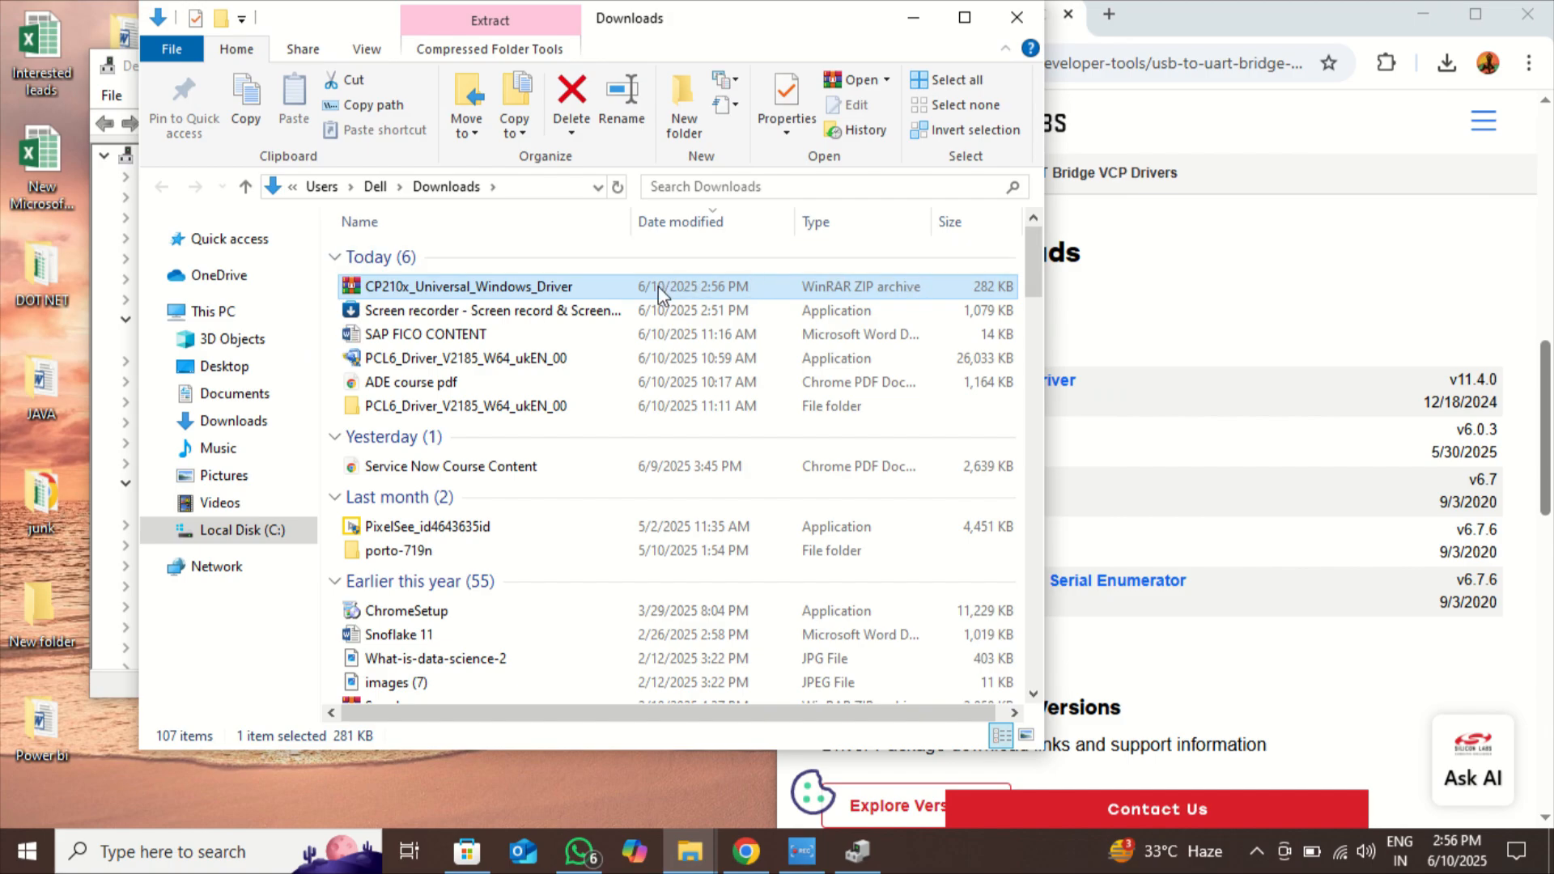
right_click(568, 290)
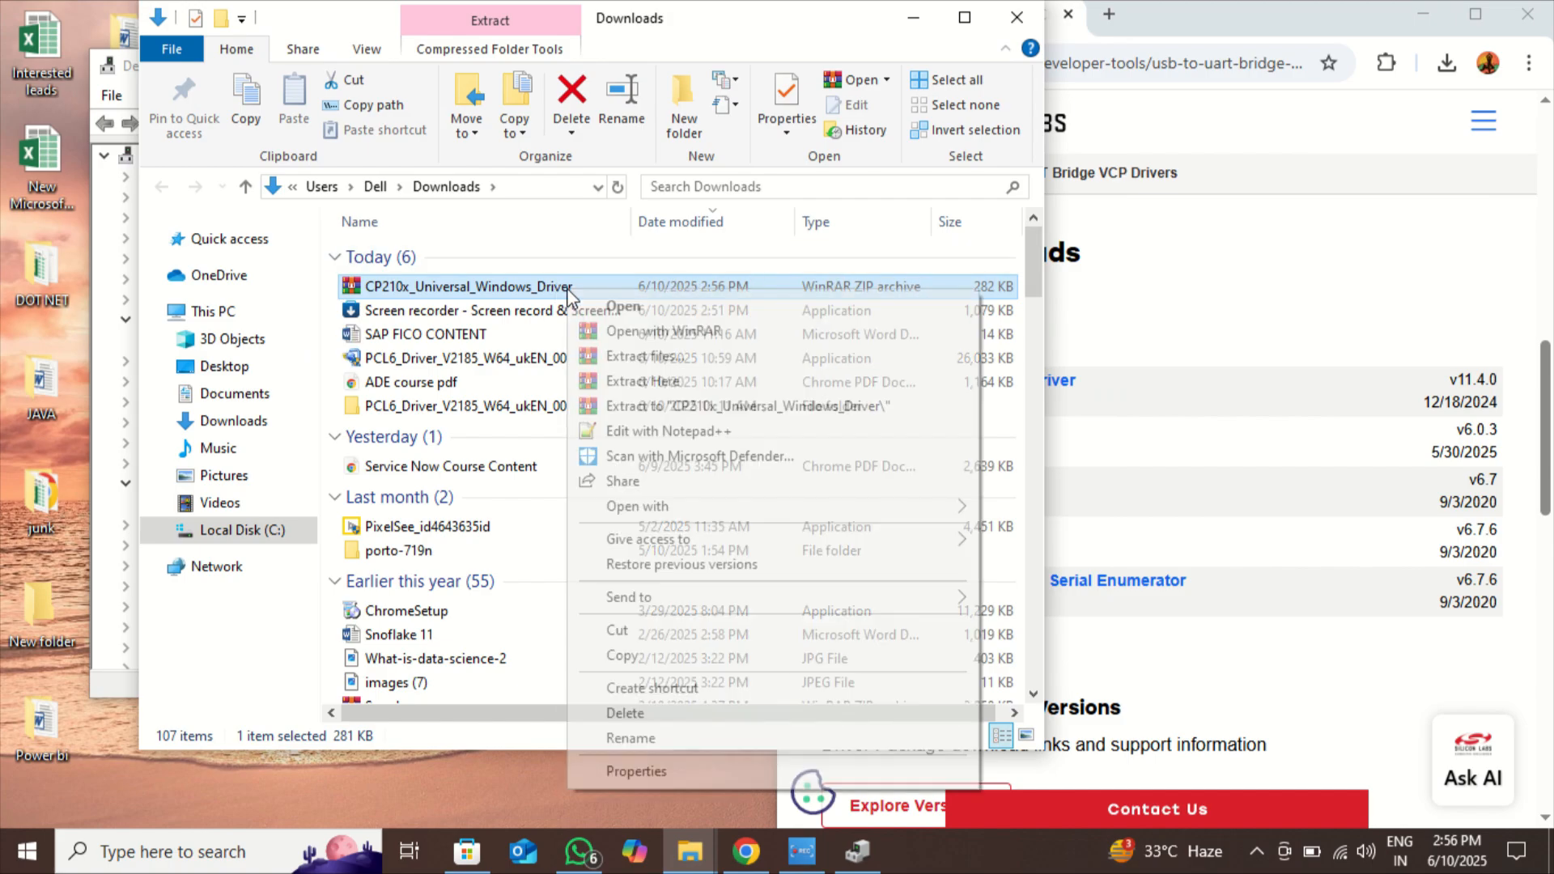
click(630, 356)
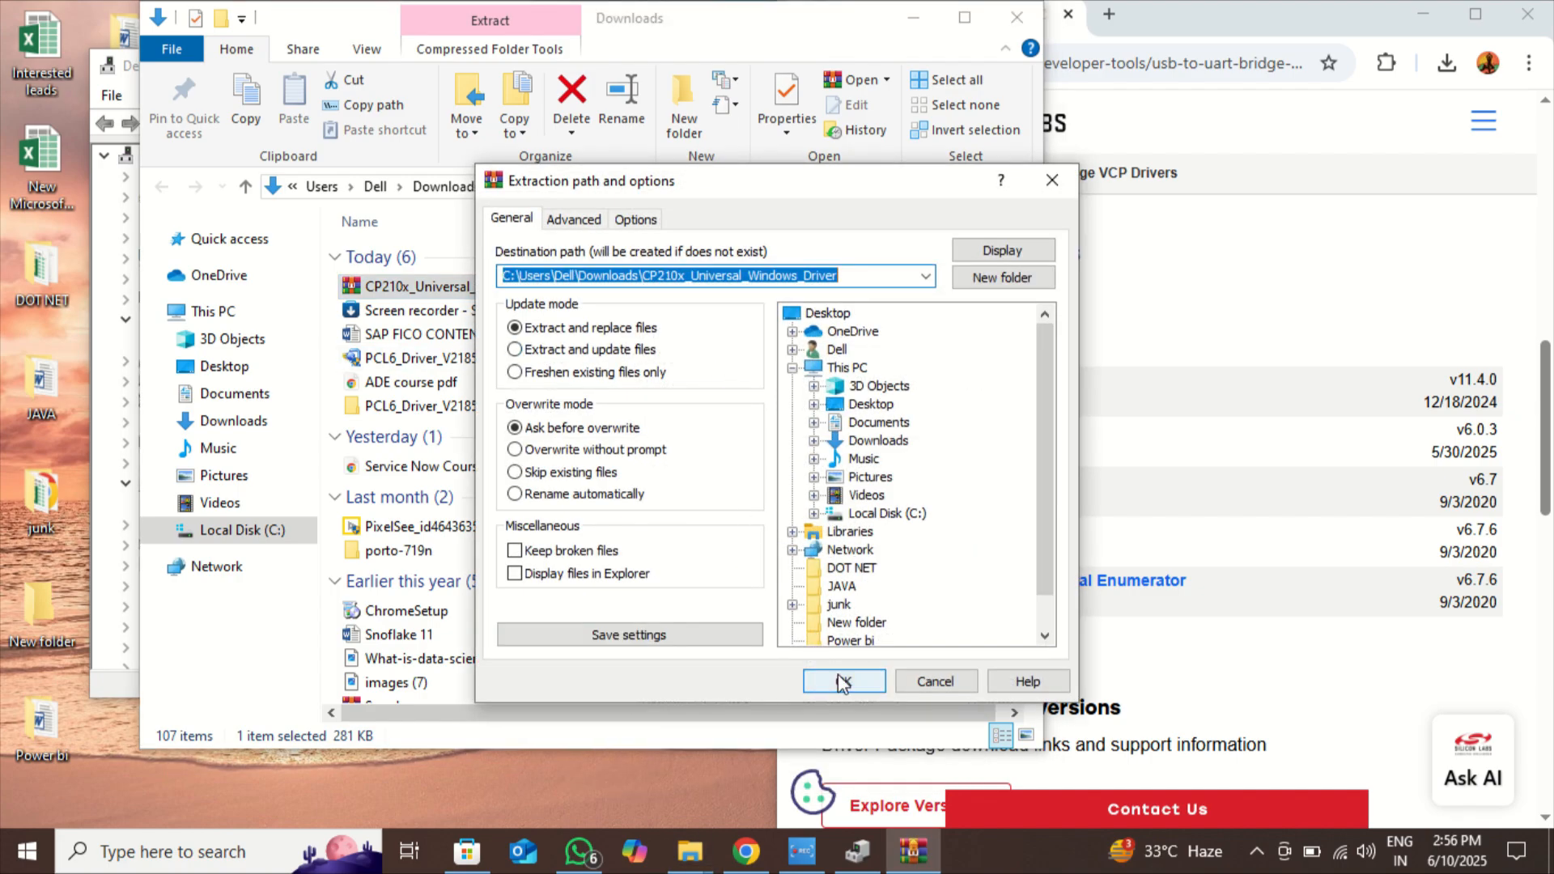
click(838, 678)
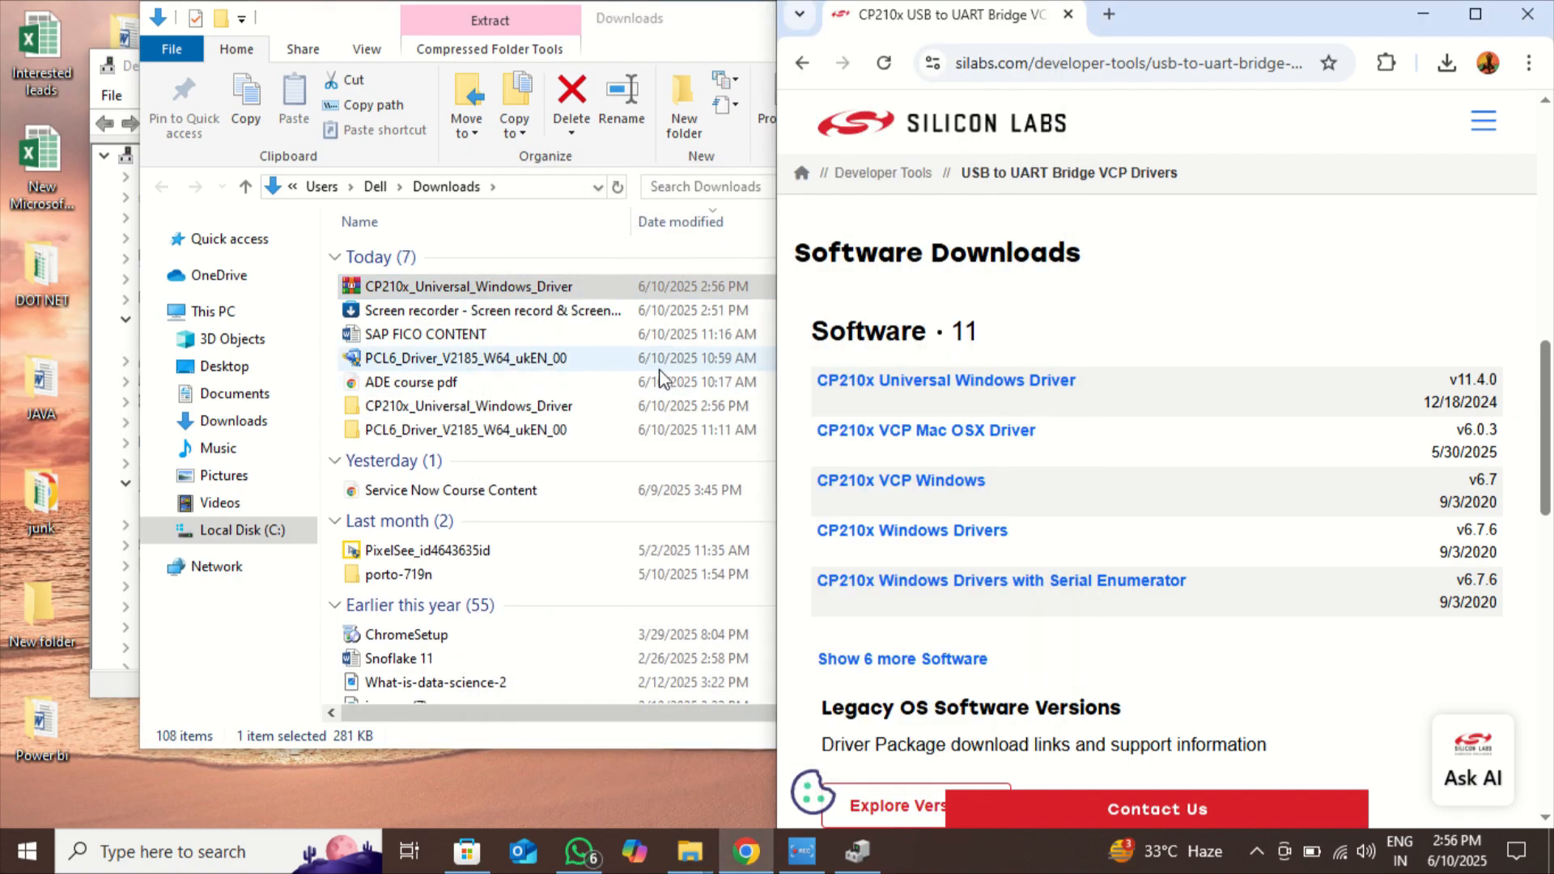
click(487, 405)
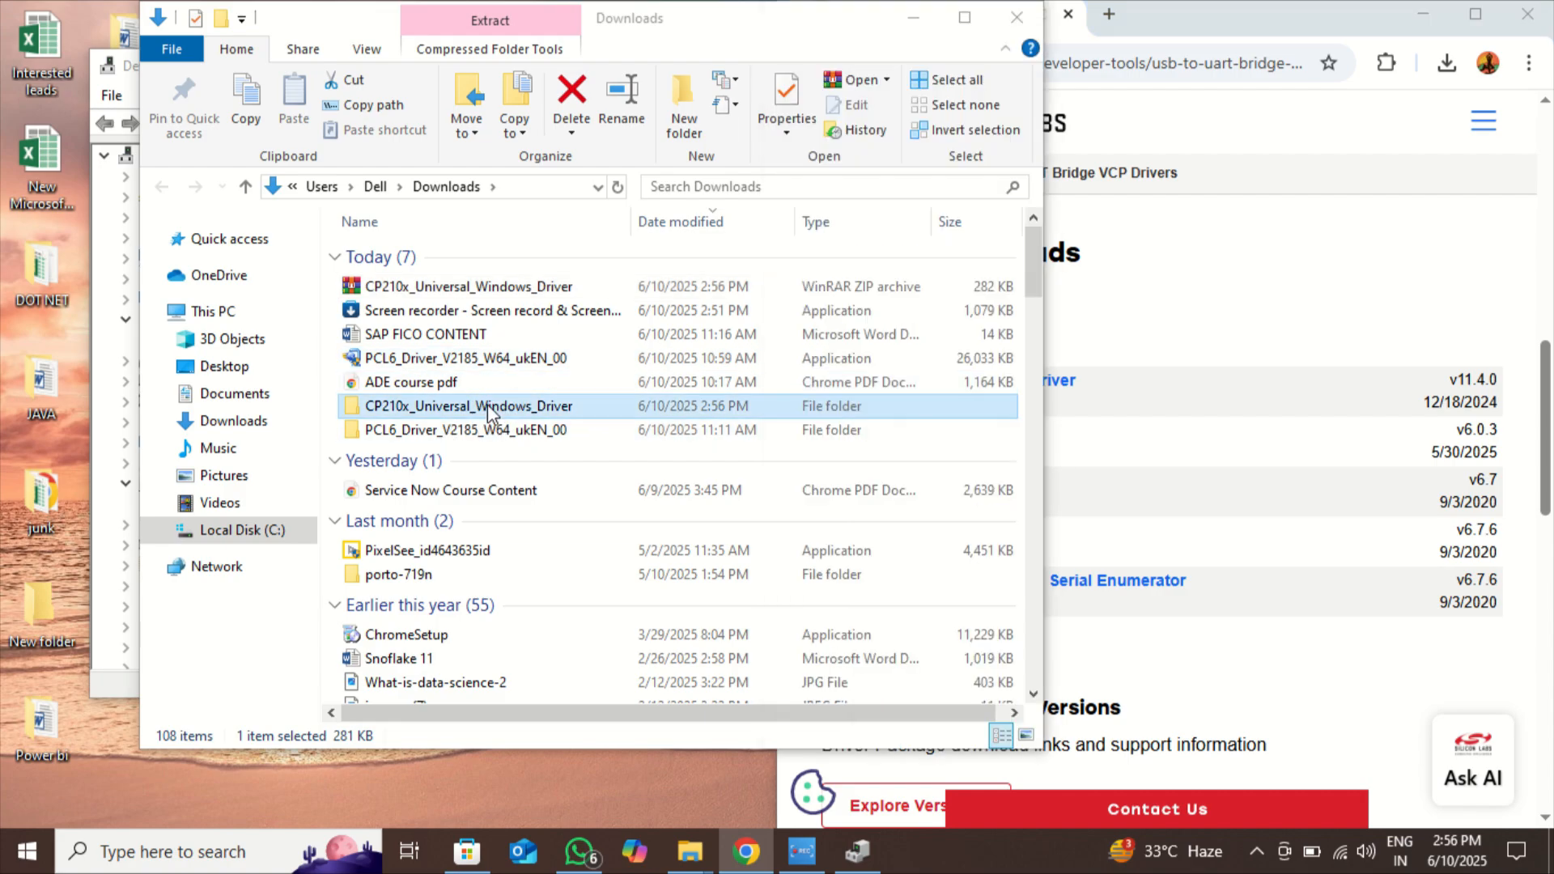
Step: Return to Device Manager and start a driver update for the CP2102 USB to UART Bridge Controller, browsing the computer for drivers
click(913, 17)
click(669, 245)
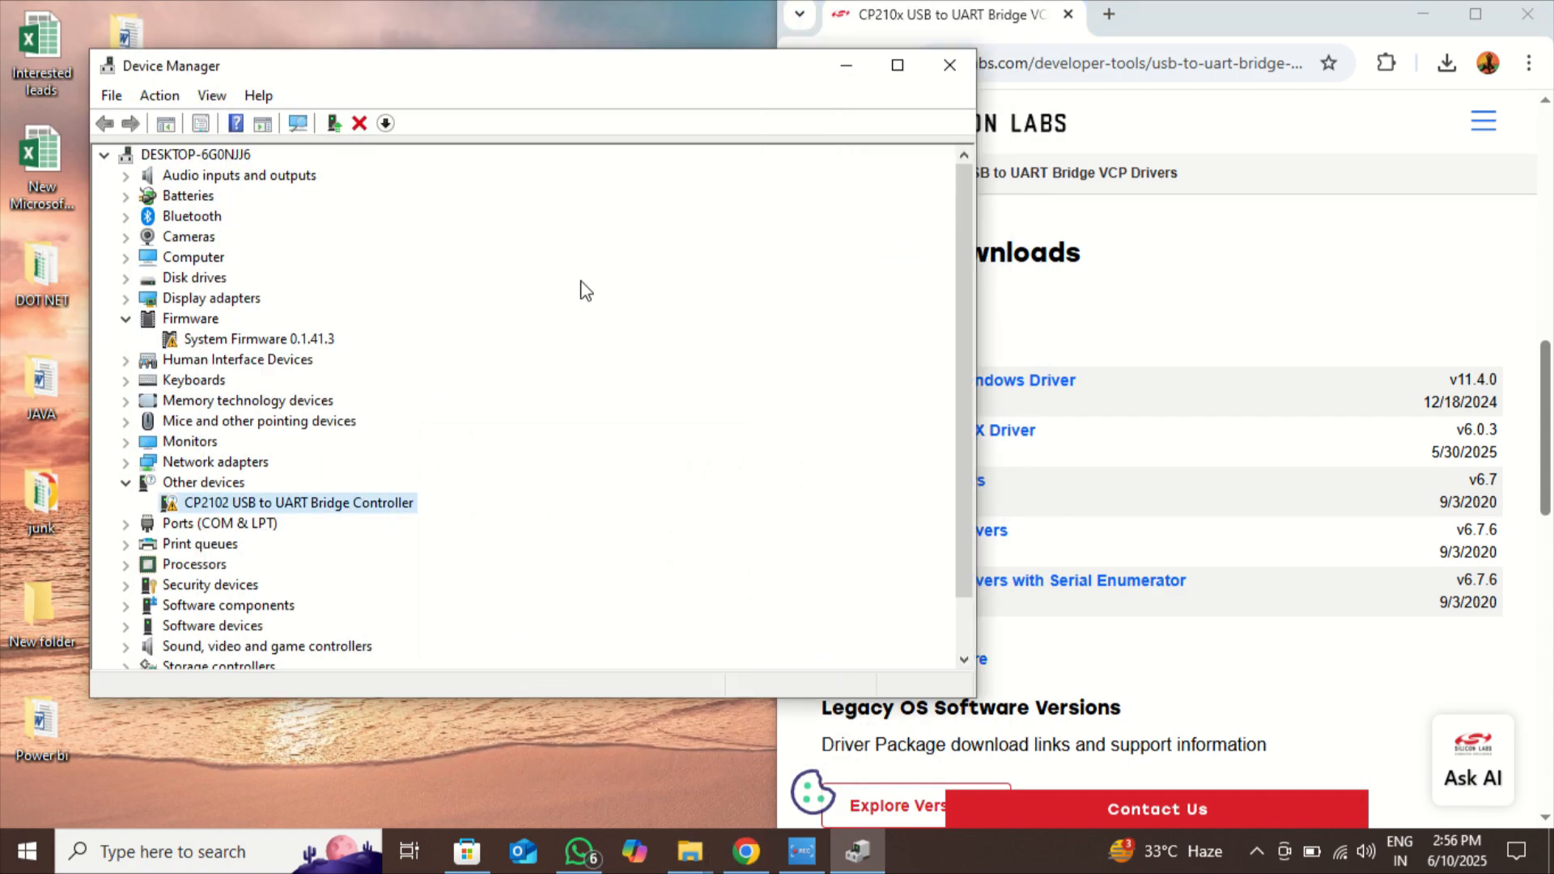
right_click(300, 504)
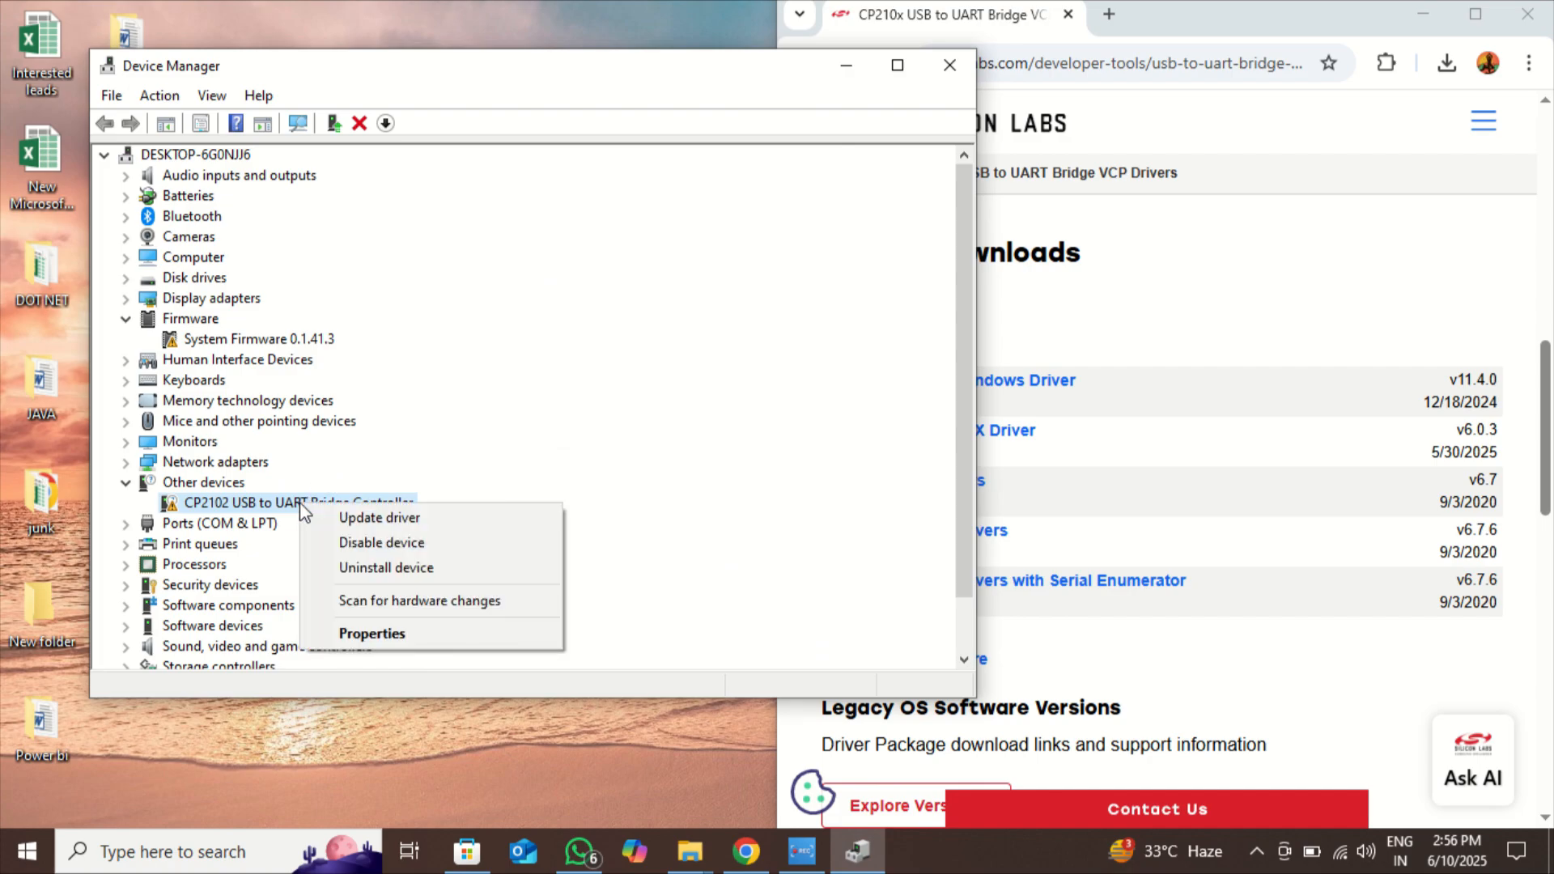
click(364, 519)
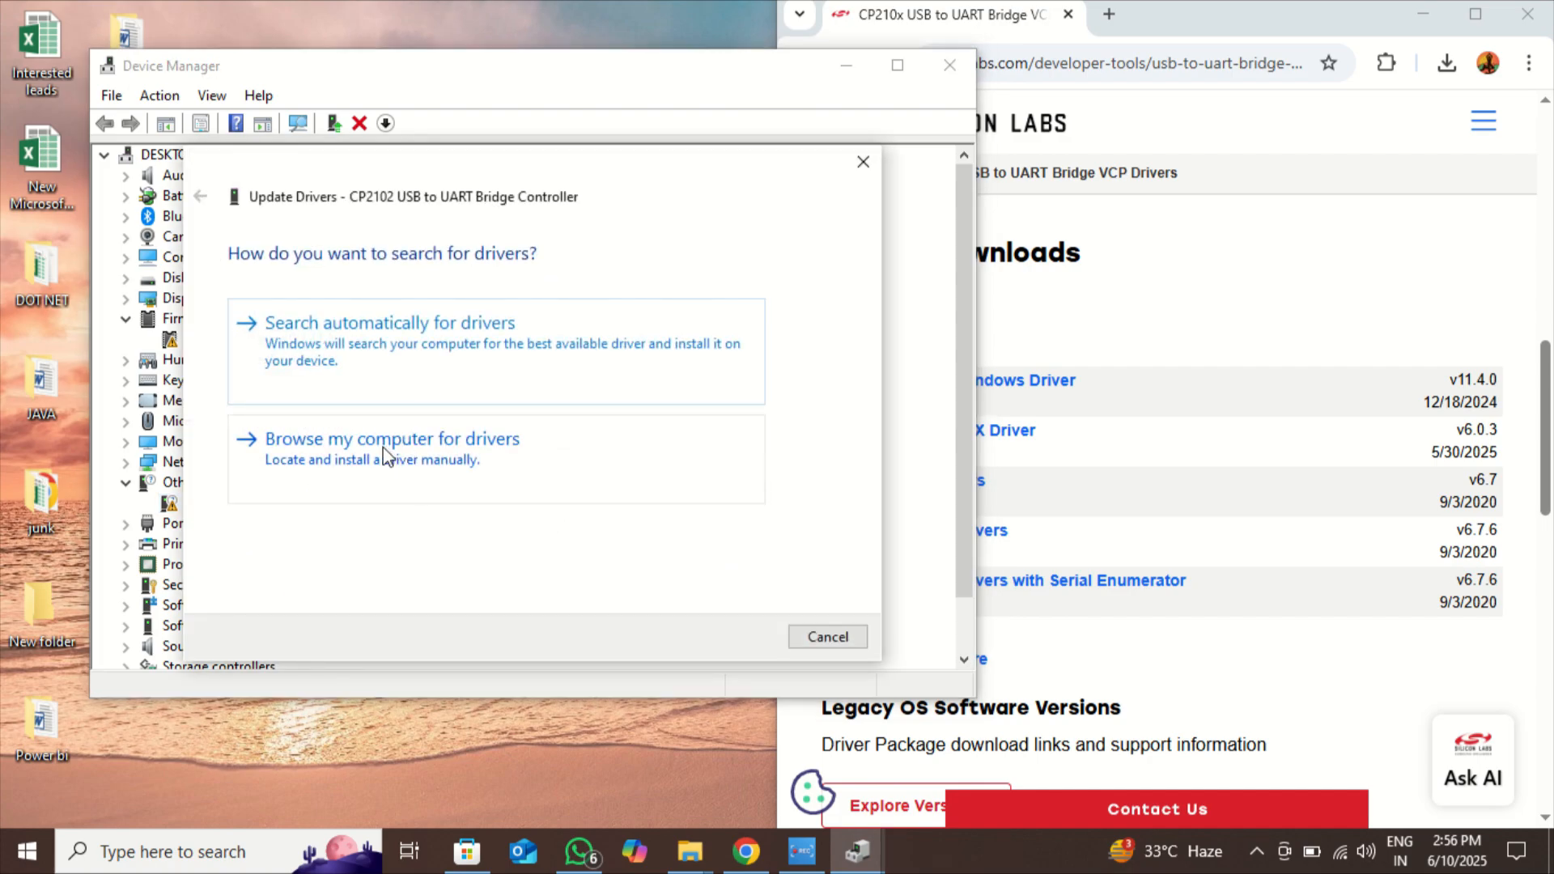
click(391, 458)
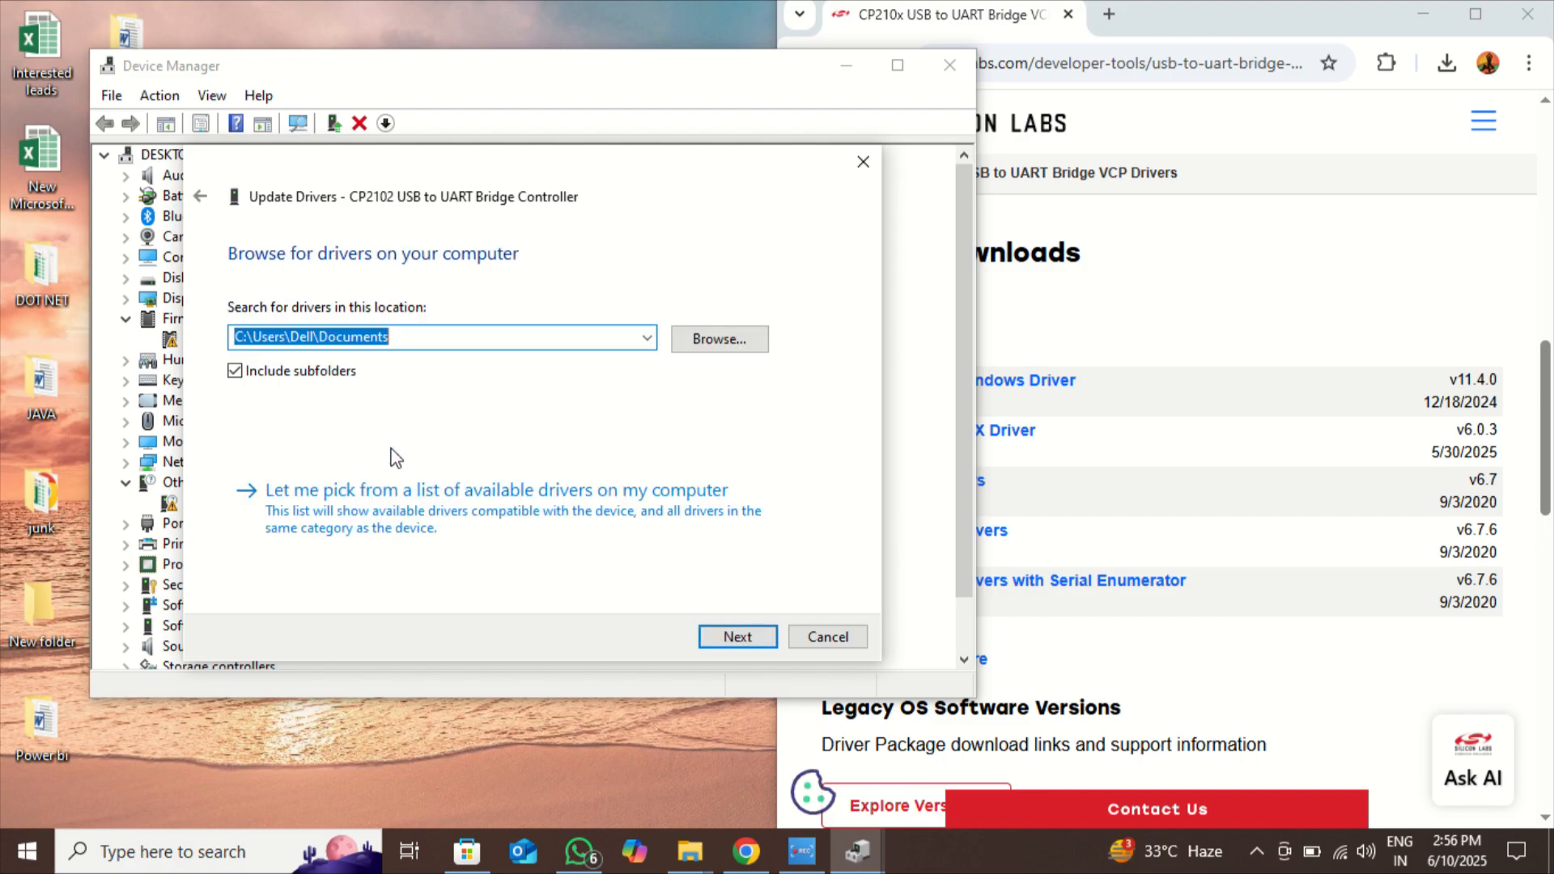
click(717, 339)
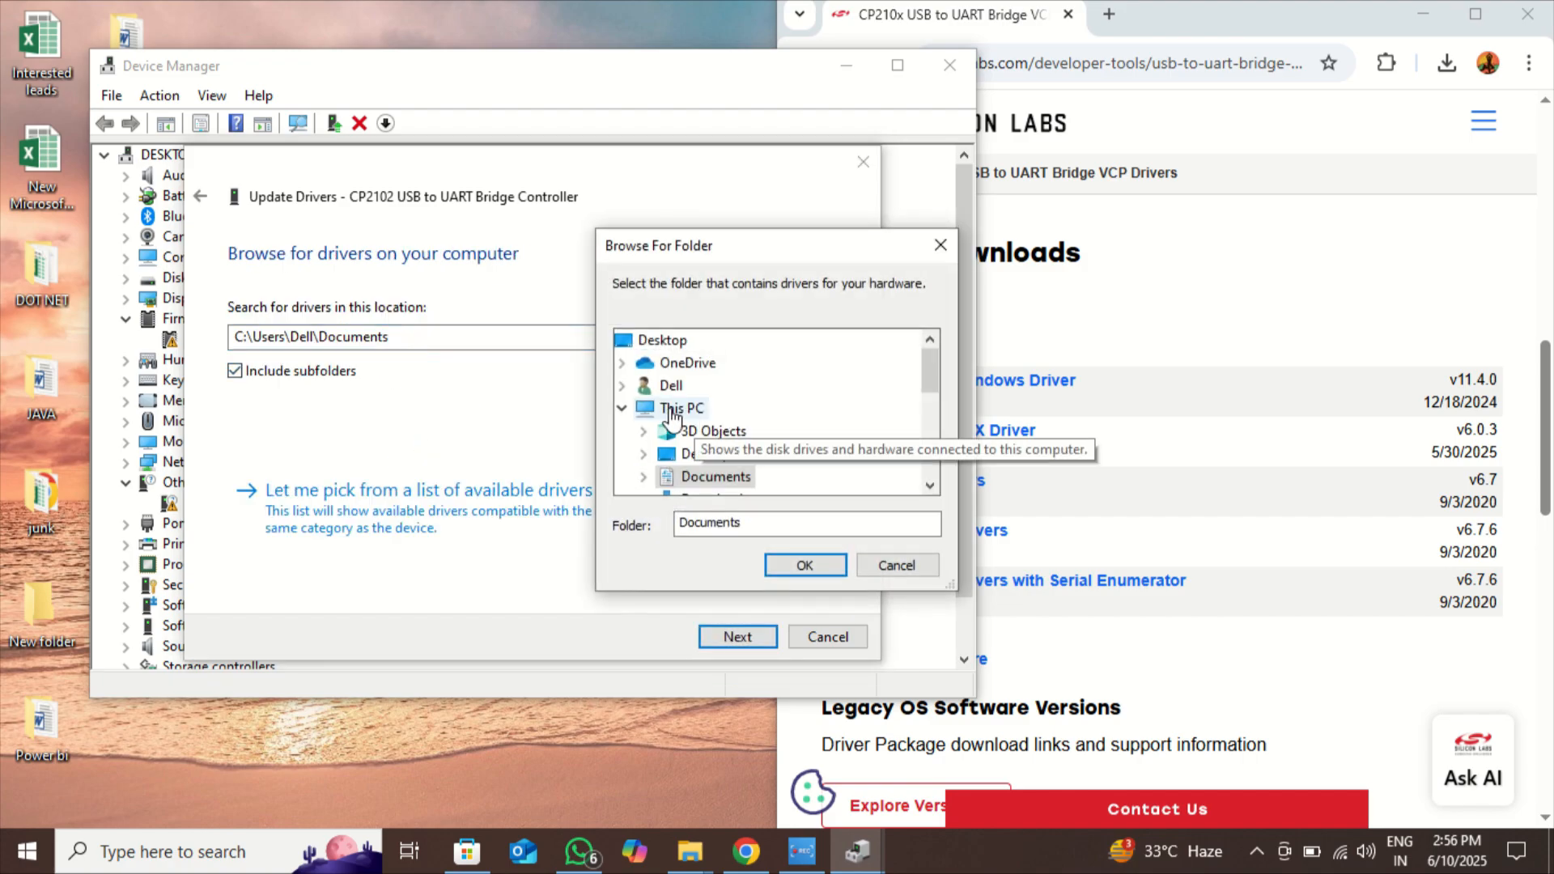
Step: Choose Downloads\CP210x_Universal_Windows_Driver as the driver location, install the driver and close the update wizard
drag(928, 366, 928, 377)
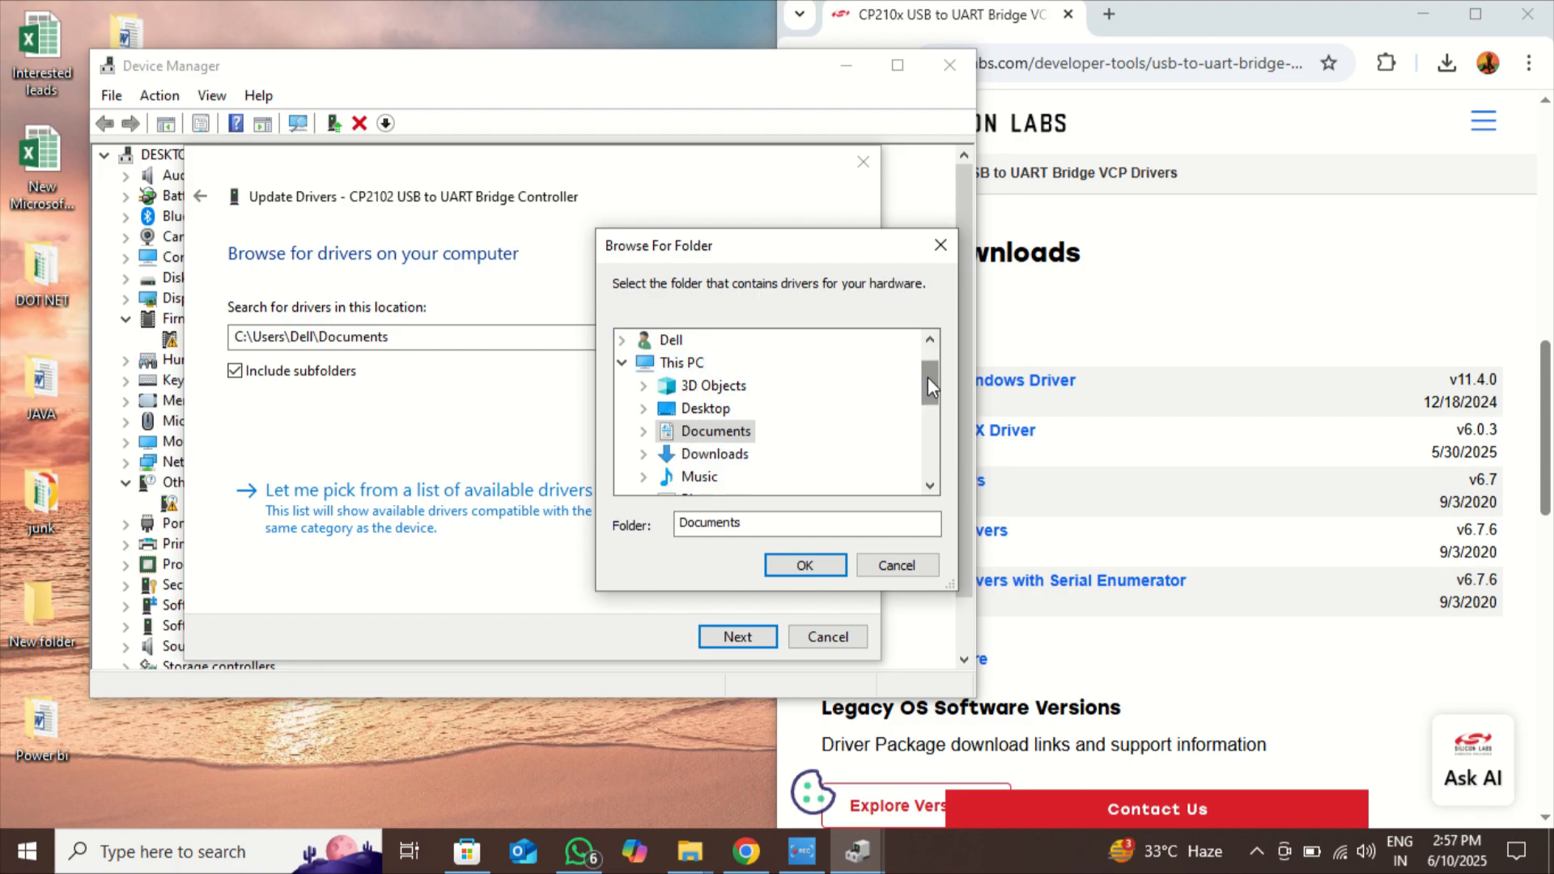
double_click(738, 457)
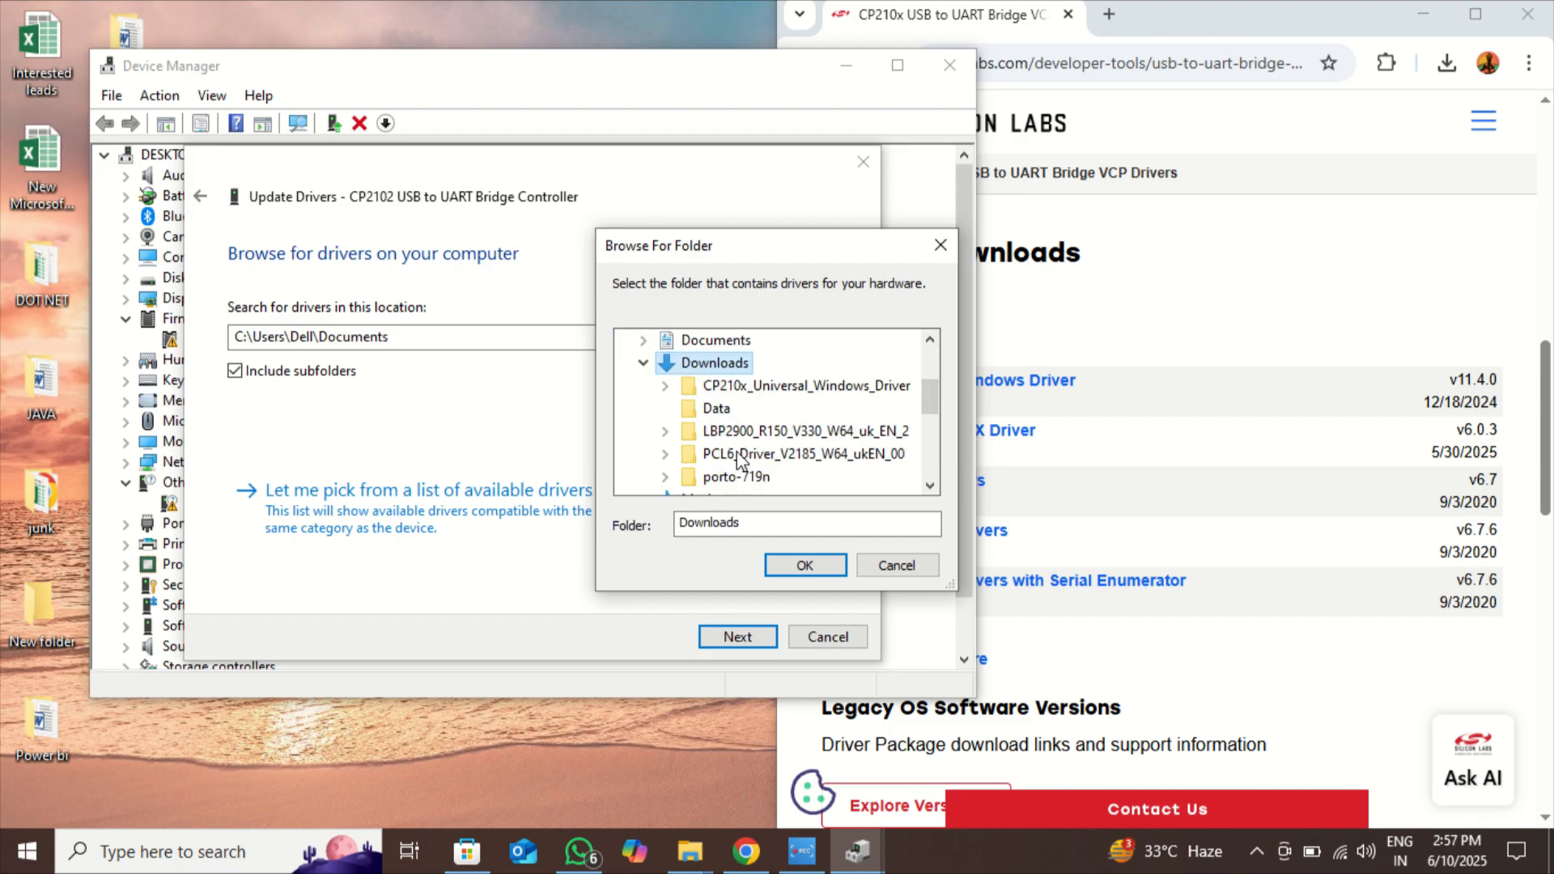
double_click(750, 389)
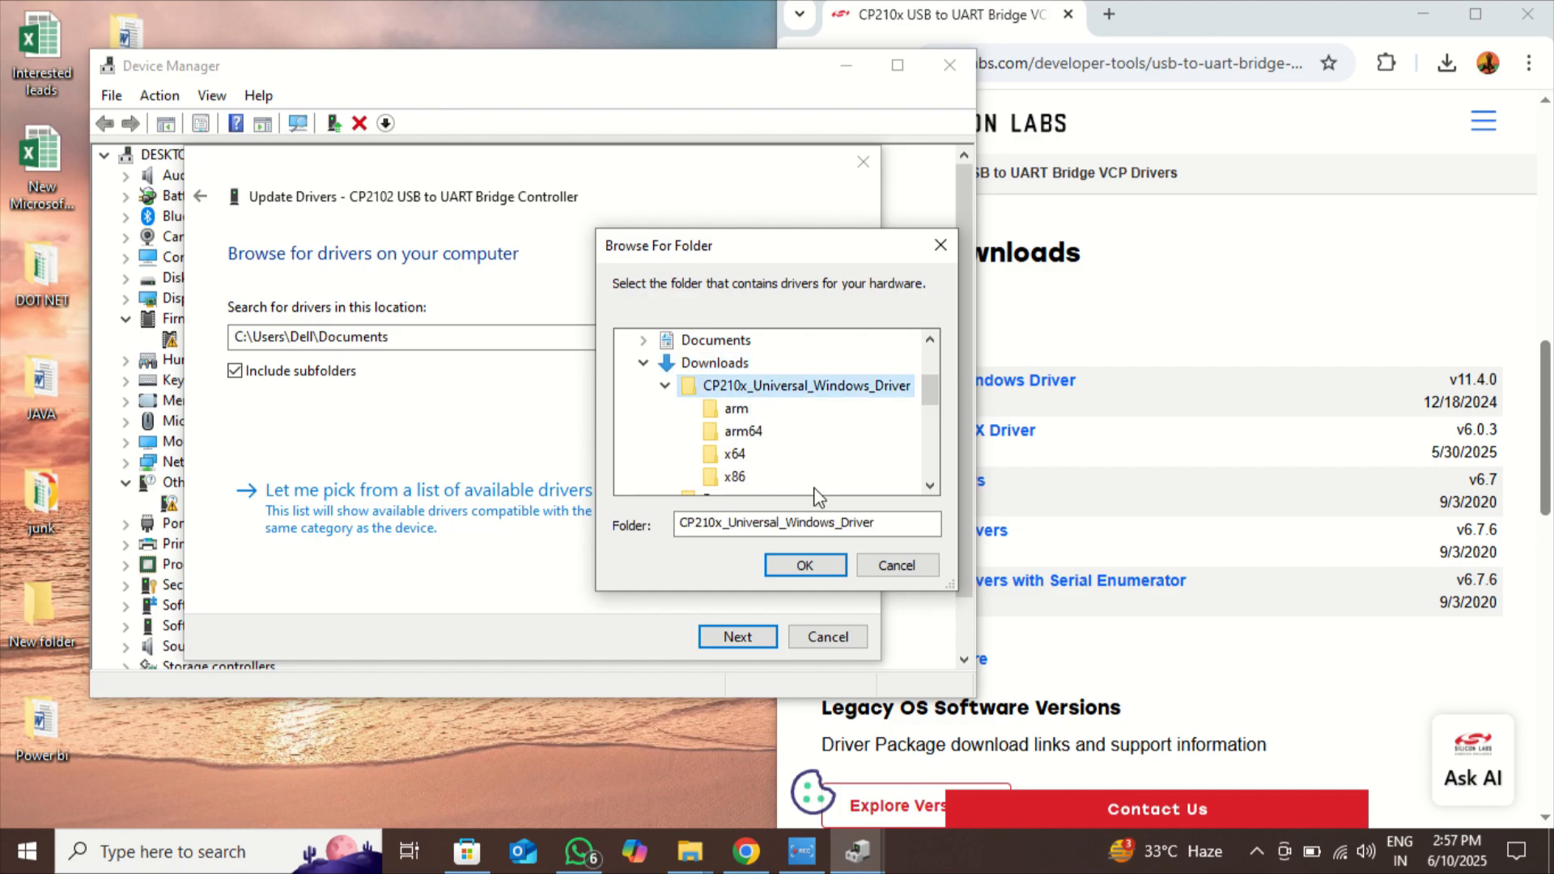
click(804, 564)
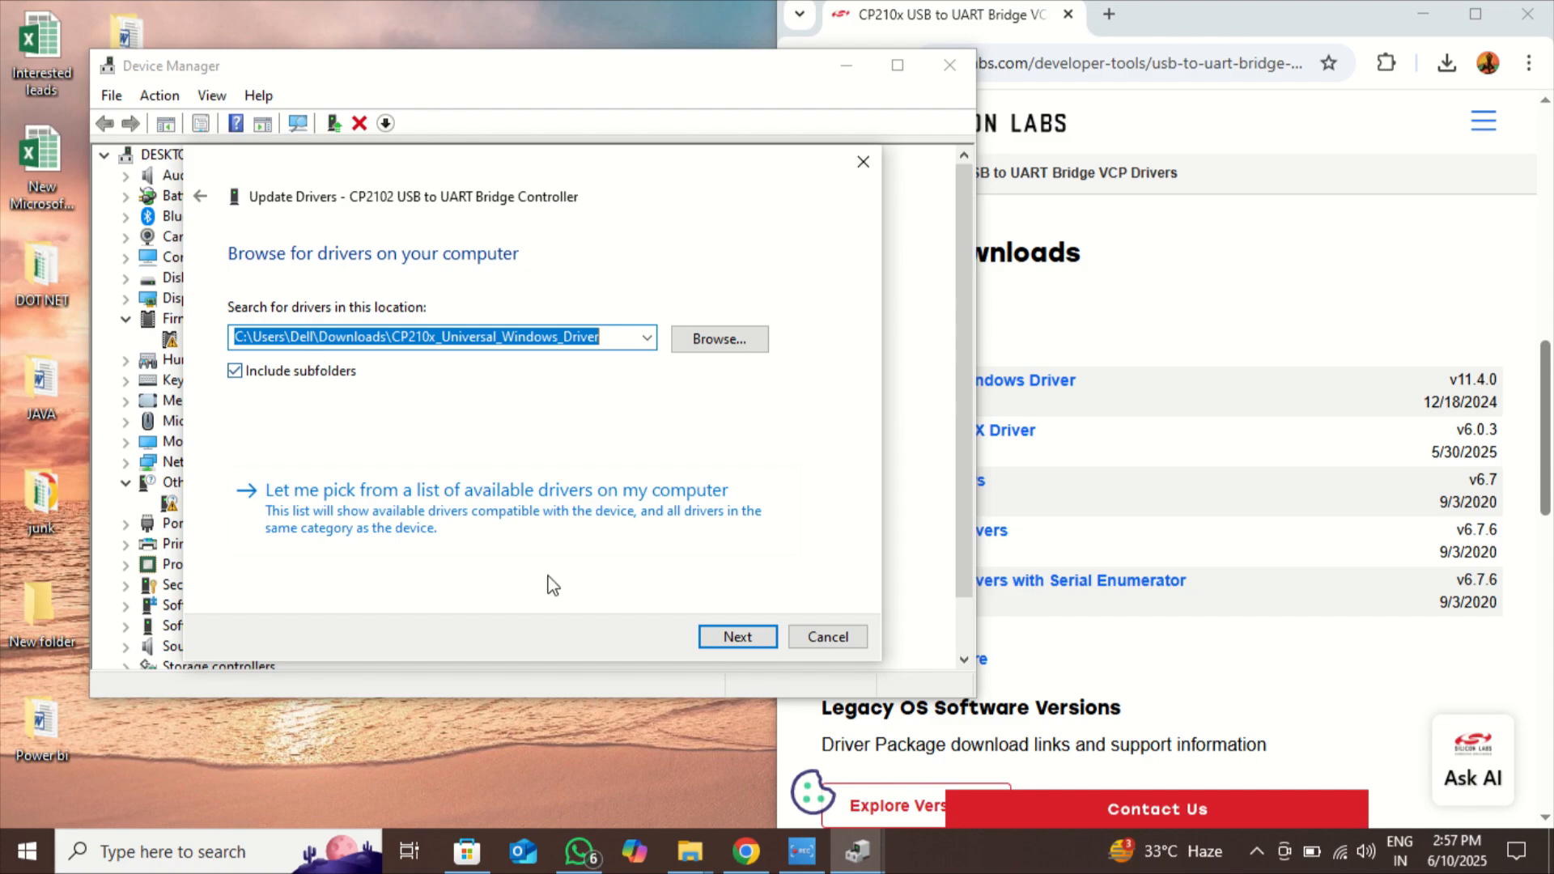
click(753, 637)
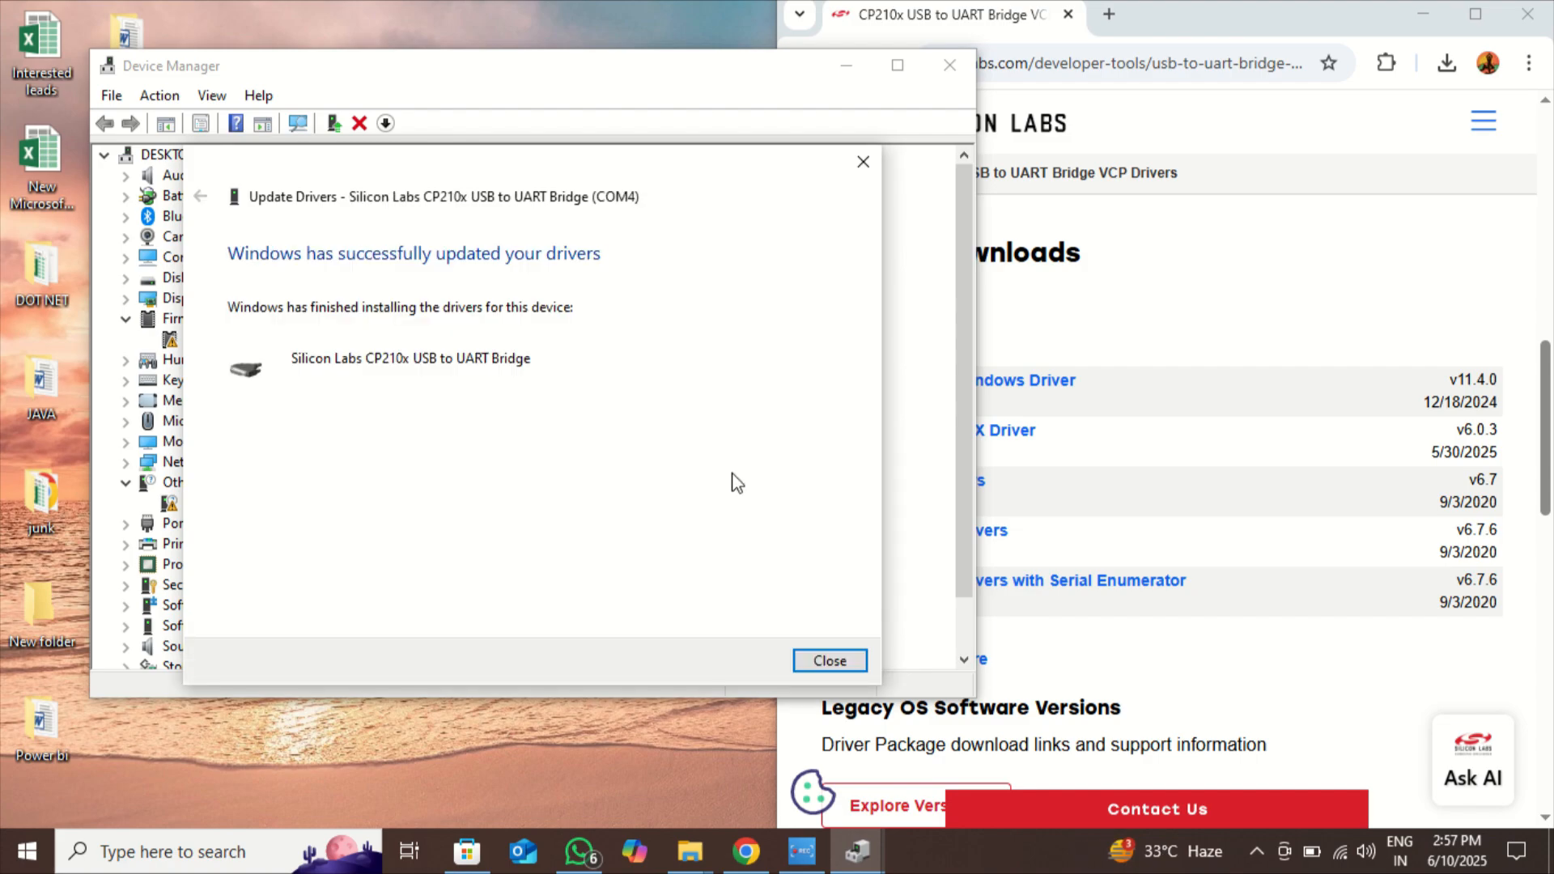
click(834, 661)
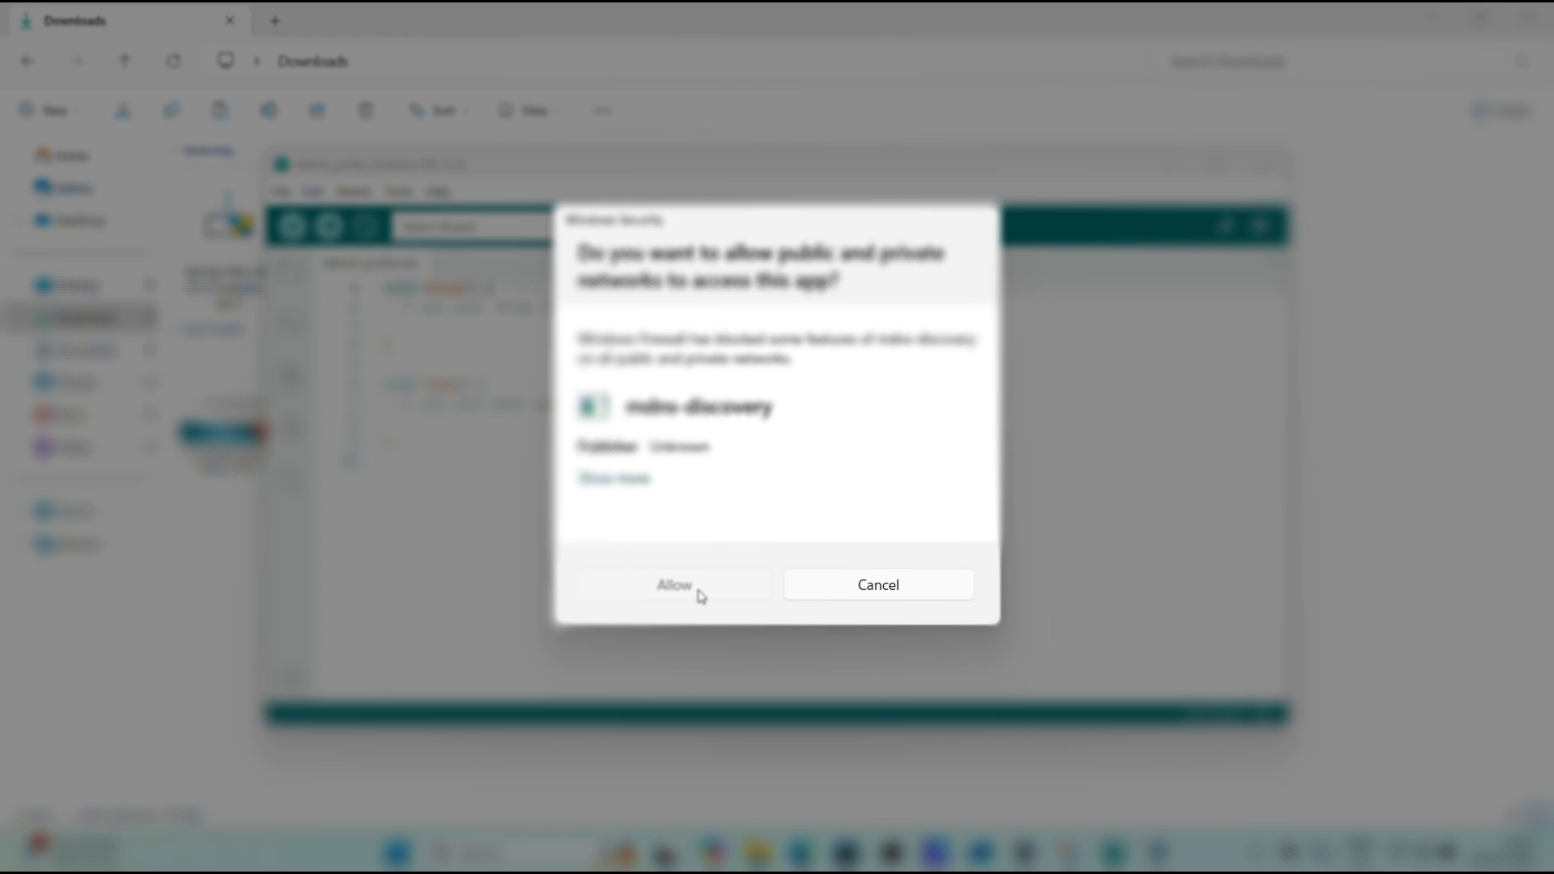
click(703, 591)
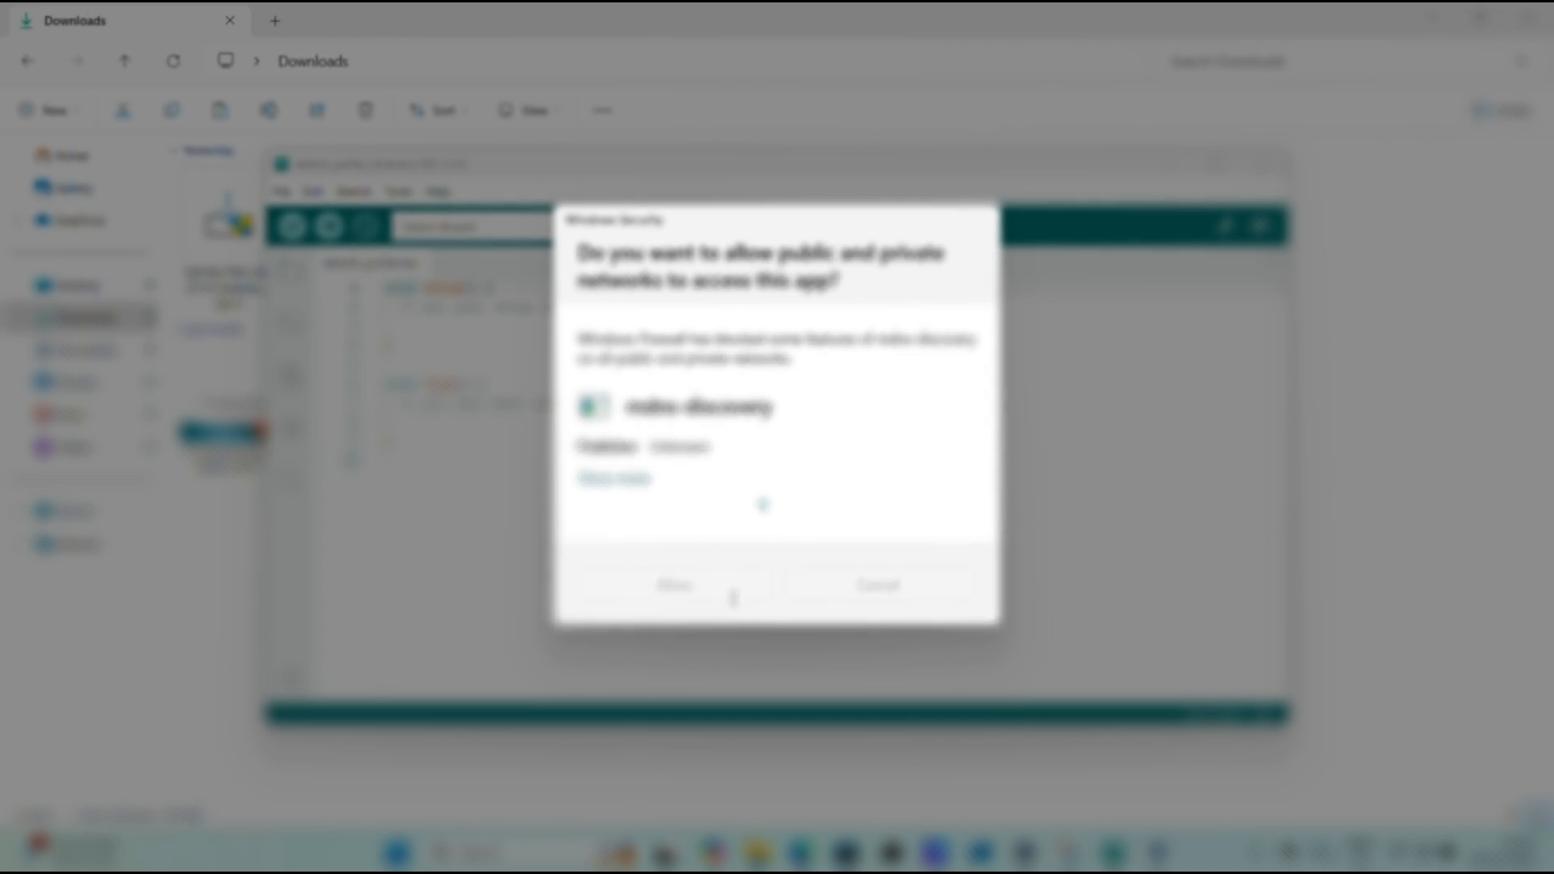